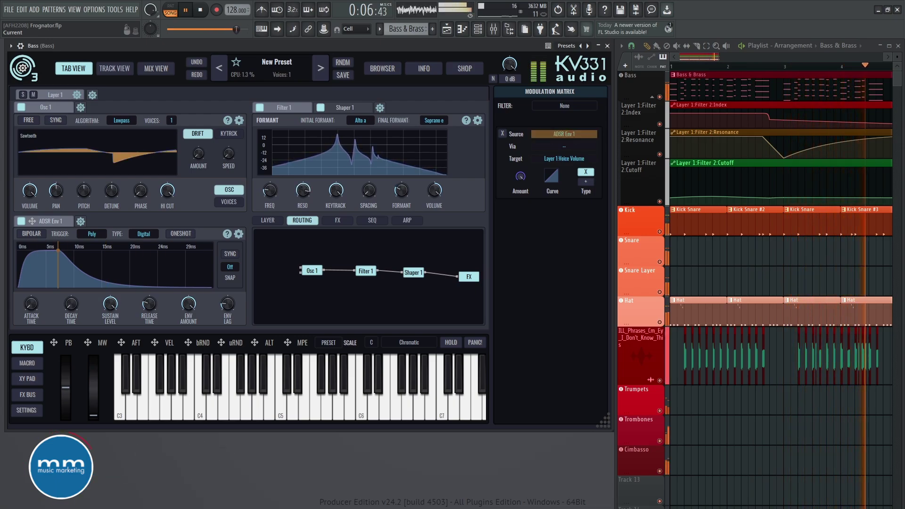
- Play back the arrangement to hear the finished bass patch, and stop it
{"action": "key", "text": "space"}
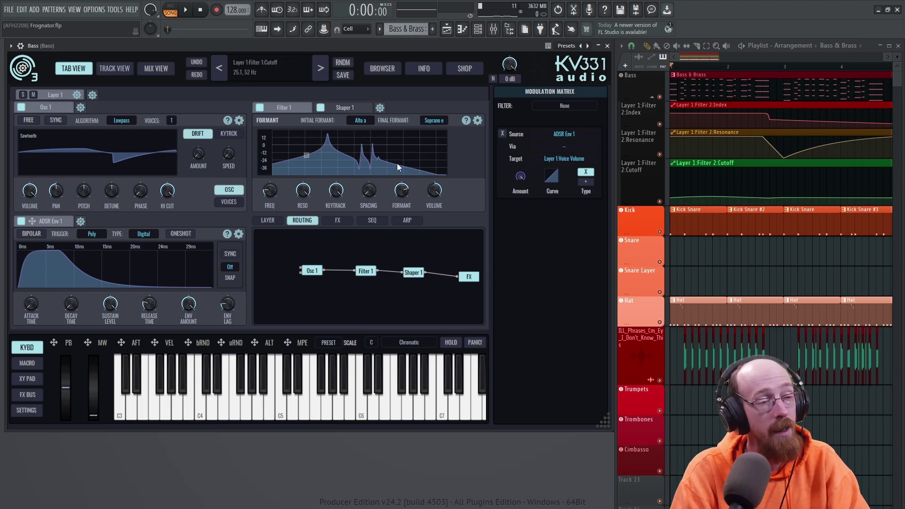
{"action": "key", "text": "space"}
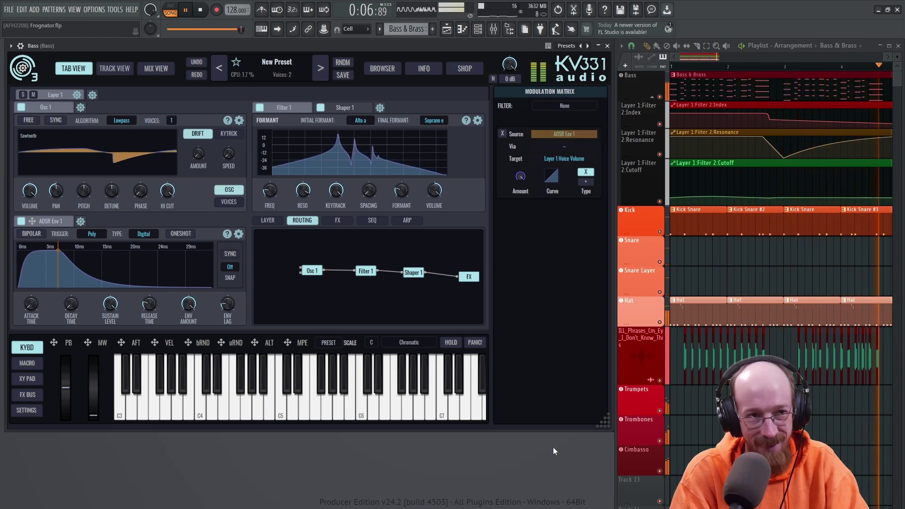
{"action": "key", "text": "space"}
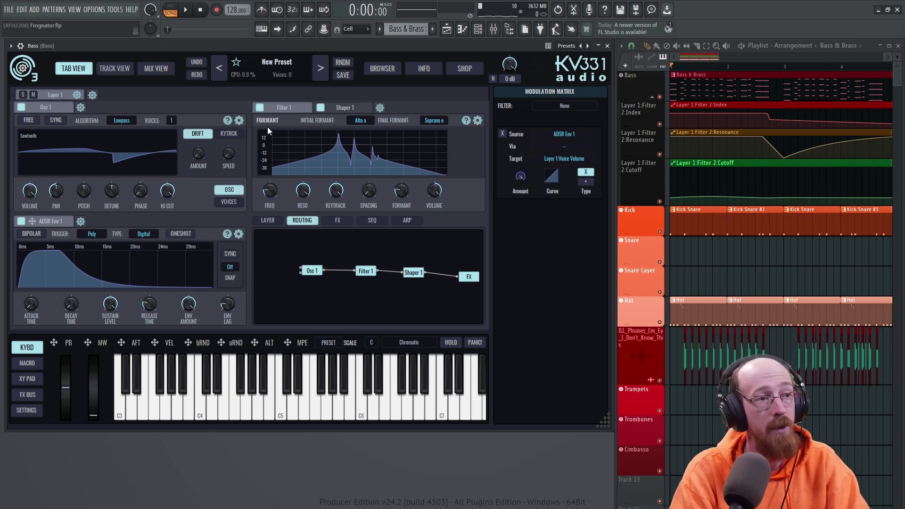
- Examine the Formant filter and Waveshaper settings of the finished bass patch
{"action": "left_click", "coordinate": [351, 107]}
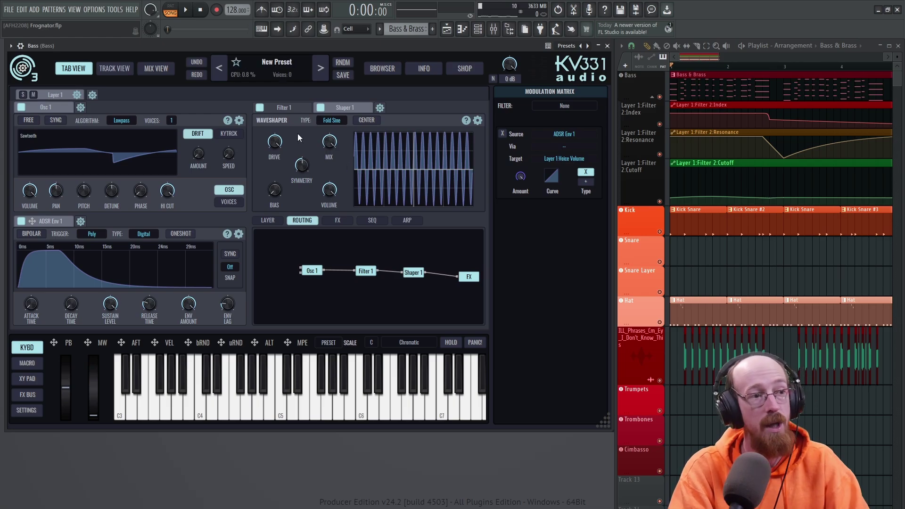
{"action": "left_click", "coordinate": [298, 107]}
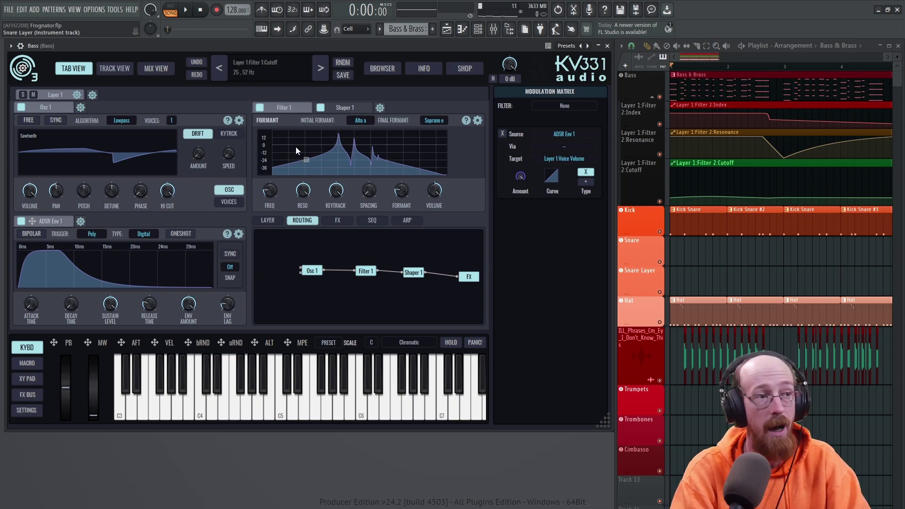
{"action": "left_click", "coordinate": [346, 108]}
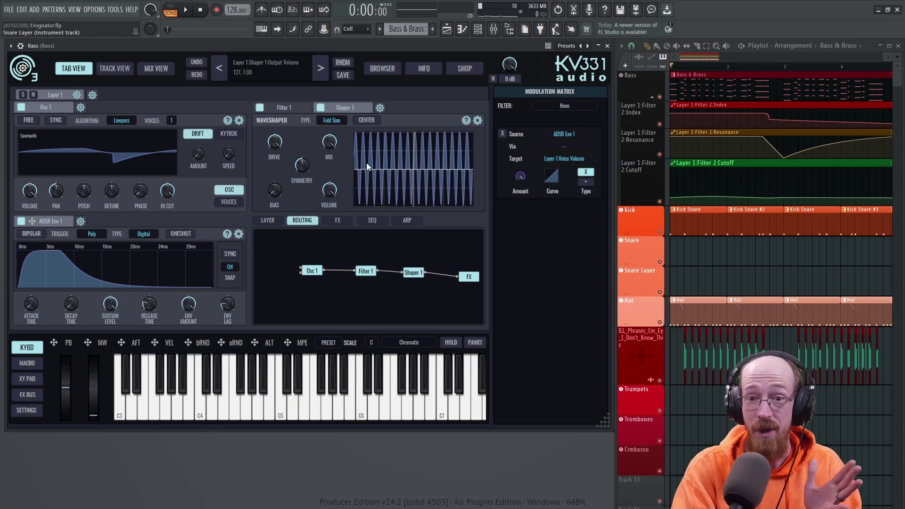
{"action": "left_click", "coordinate": [293, 107]}
{"action": "left_click", "coordinate": [247, 62]}
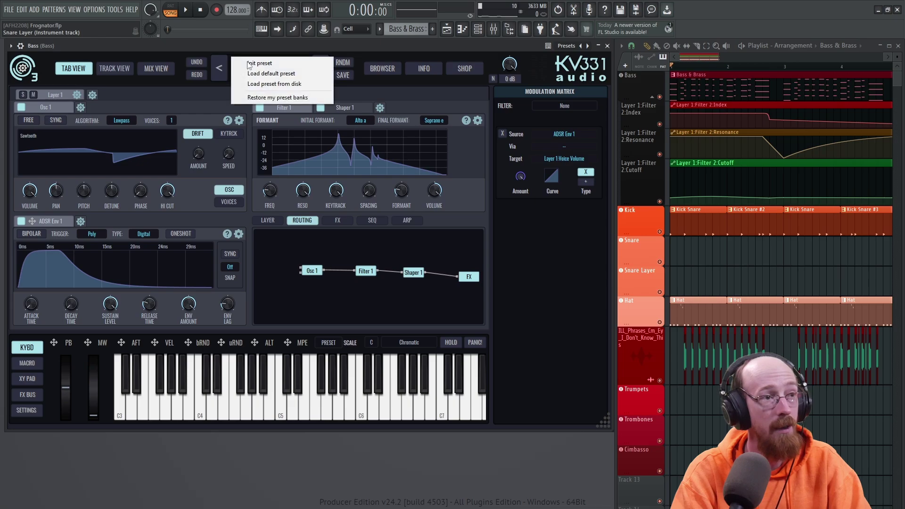
{"action": "left_click", "coordinate": [324, 73]}
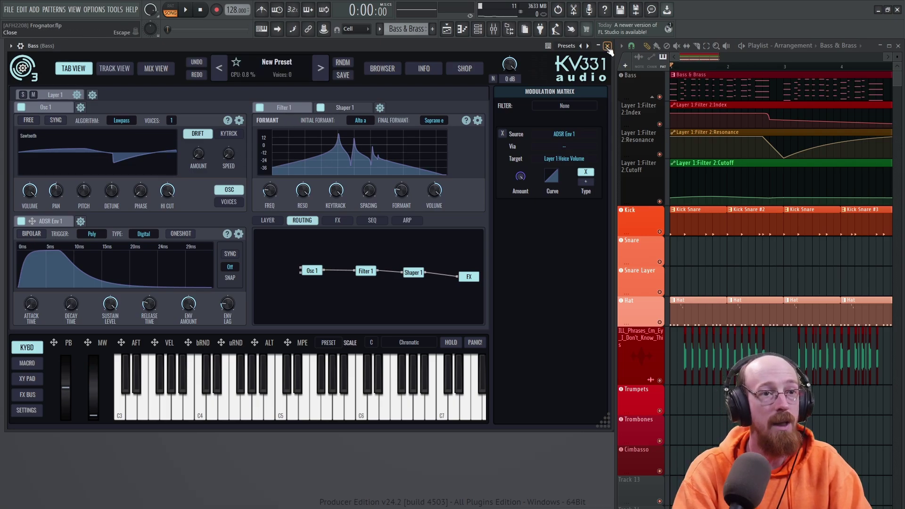
- Close the Bass channel's synth and add a new SynthMaster 3 instrument from the generator list
{"action": "left_click", "coordinate": [608, 46]}
{"action": "left_click", "coordinate": [104, 179]}
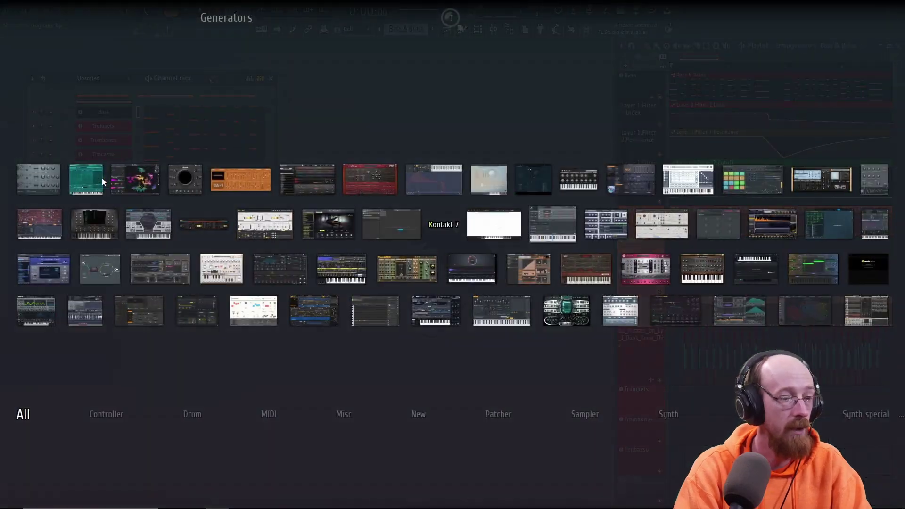
{"action": "left_click", "coordinate": [101, 177]}
{"action": "left_click_drag", "start_coordinate": [397, 158], "coordinate": [398, 92]}
- Initialise the preset in the new SynthMaster 3 instance and enlarge its window
{"action": "left_click", "coordinate": [311, 113]}
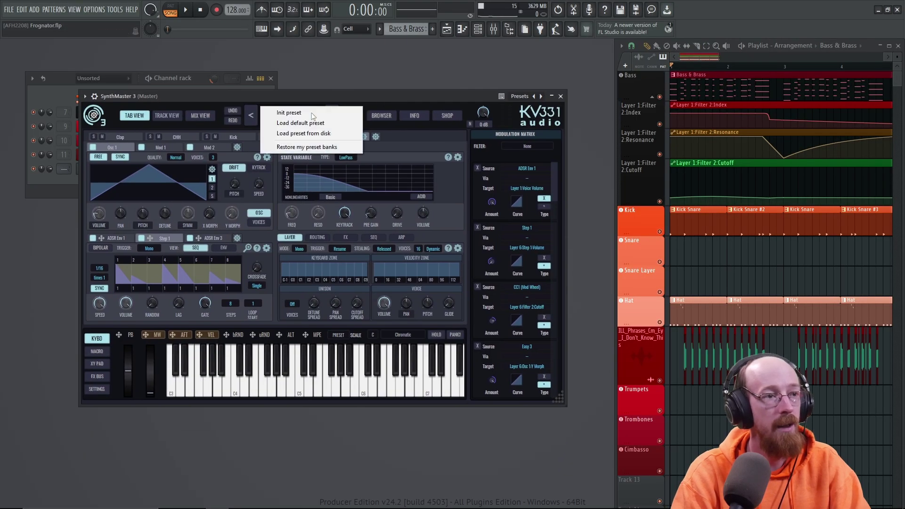
{"action": "left_click", "coordinate": [311, 117]}
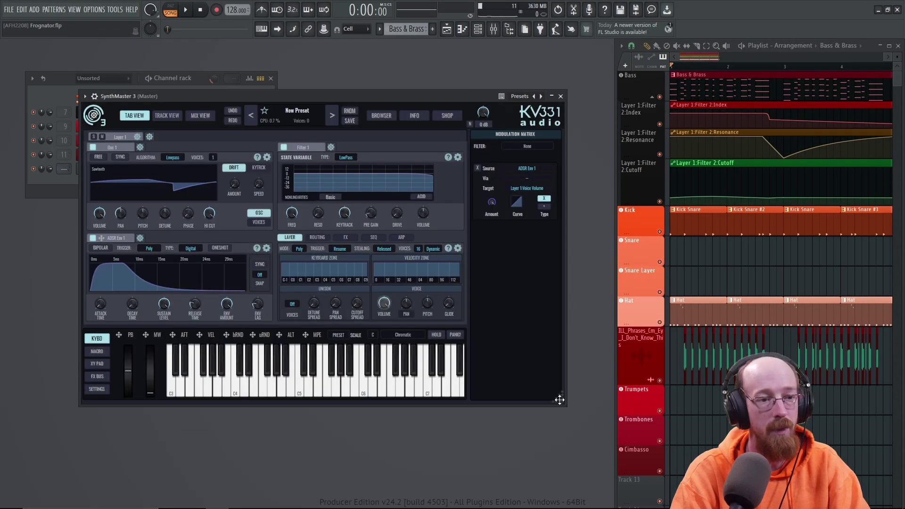
{"action": "left_click_drag", "start_coordinate": [559, 405], "coordinate": [680, 468]}
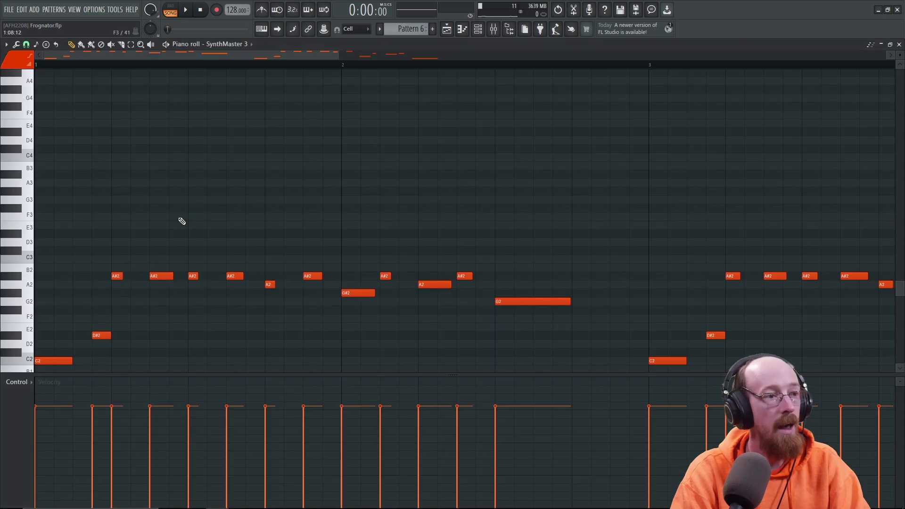
- Review the SynthMaster 3 notes in Pattern 6, return to the synth and play the pattern with the initialised patch
{"action": "scroll", "coordinate": [94, 266], "scroll_direction": "down", "scroll_amount": 4}
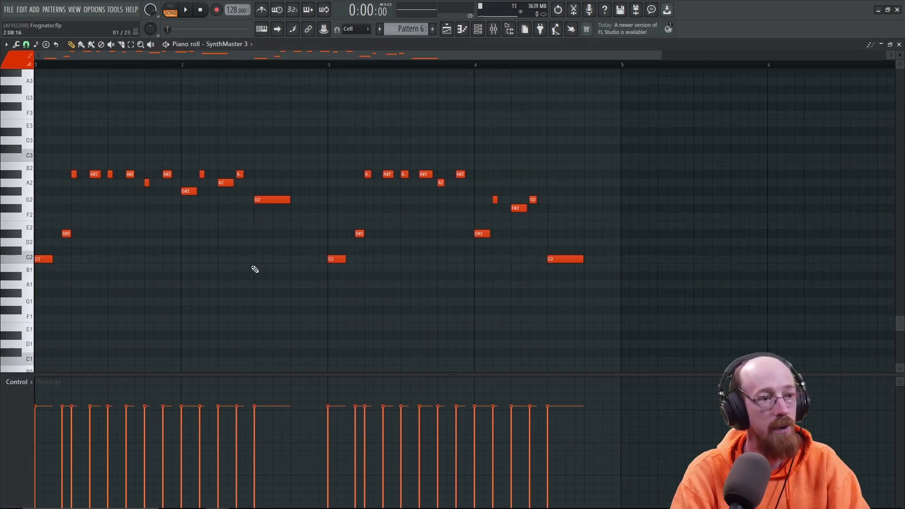
{"action": "left_click", "coordinate": [900, 45]}
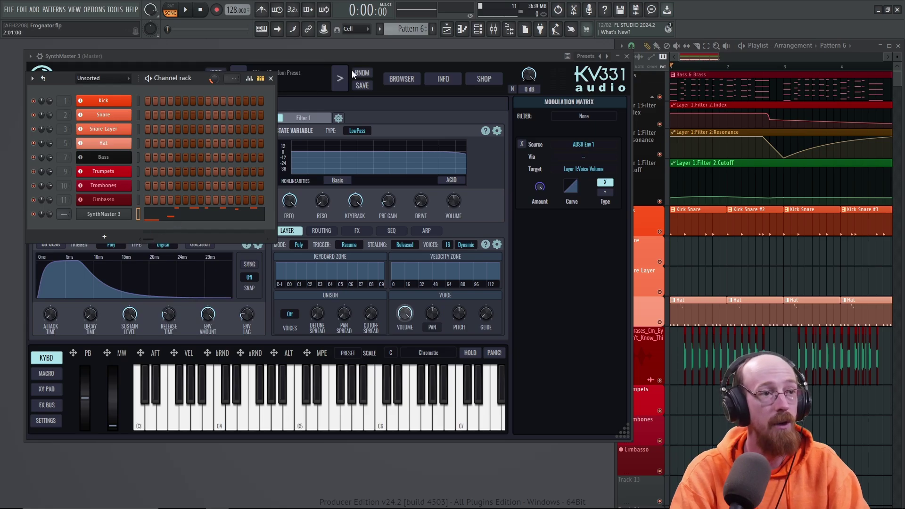
{"action": "left_click", "coordinate": [357, 55]}
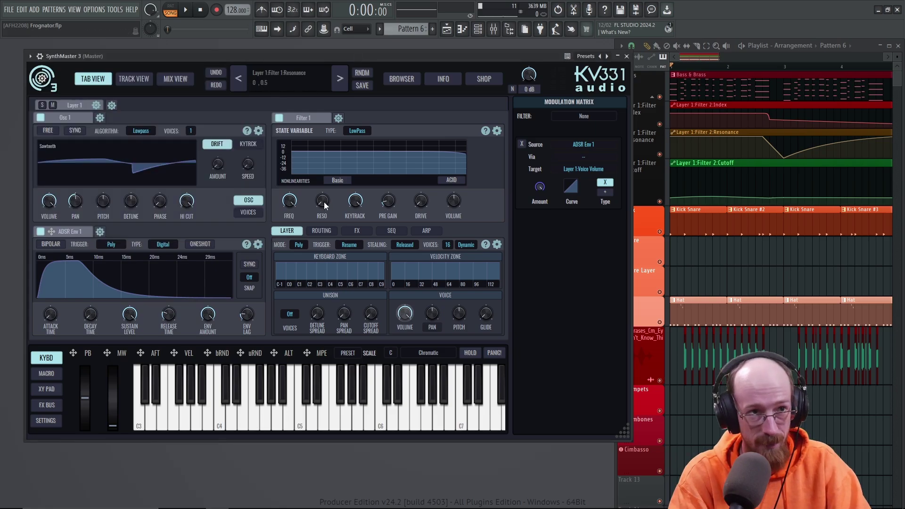
{"action": "key", "text": "space"}
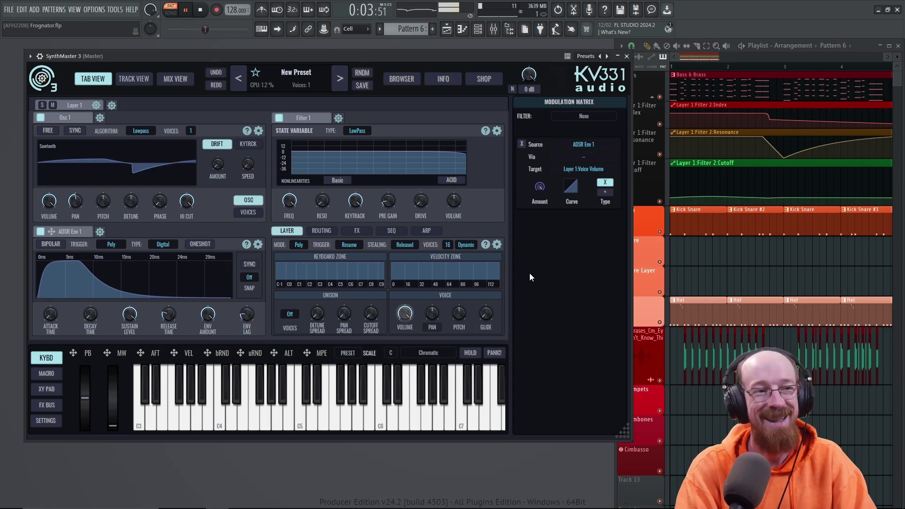
{"action": "key", "text": "space"}
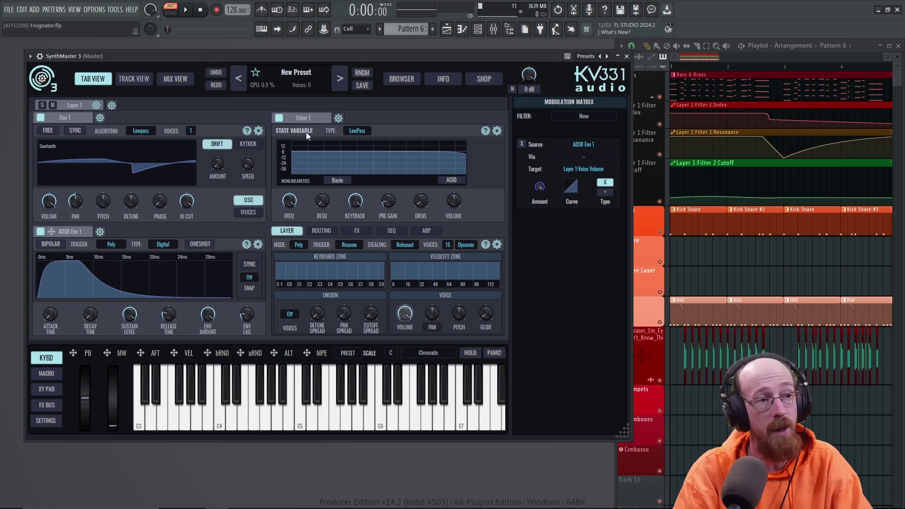
- Replace the state variable filter in Filter 1 with a Formant Filter
{"action": "left_click", "coordinate": [497, 131]}
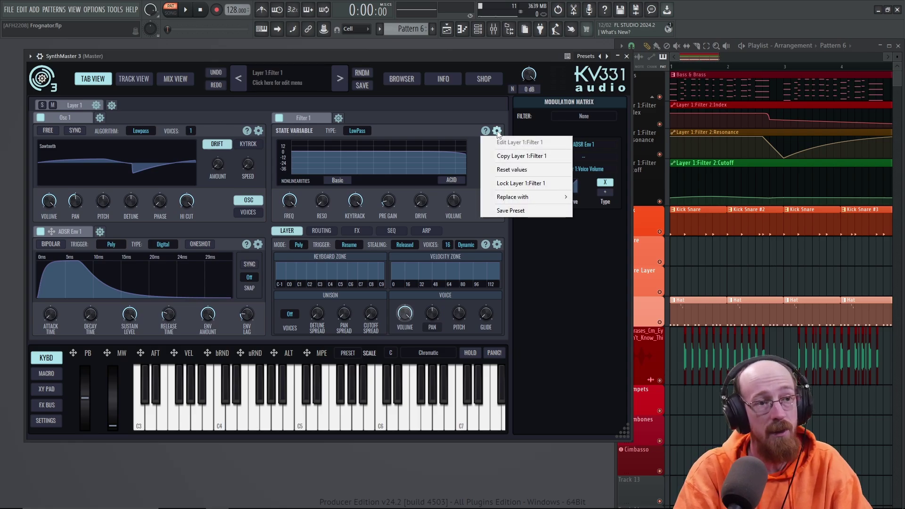
{"action": "mouse_move", "coordinate": [528, 197]}
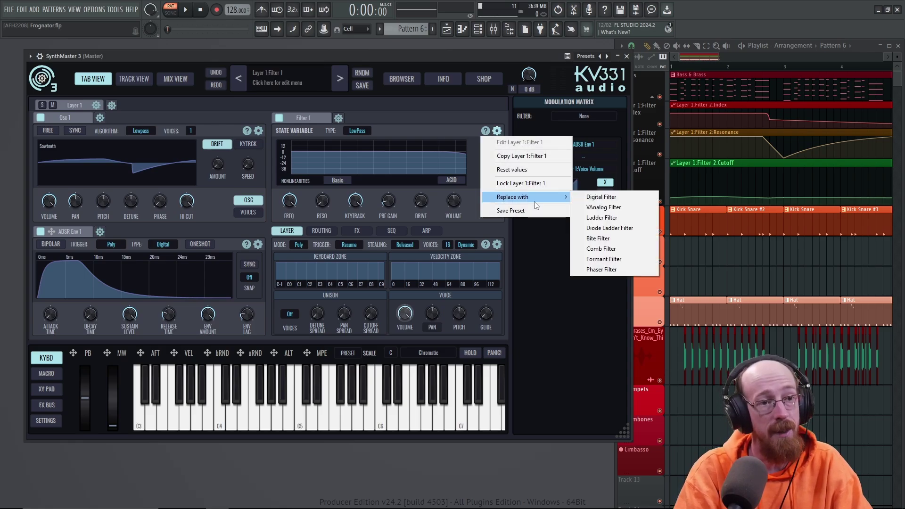
{"action": "left_click", "coordinate": [626, 260]}
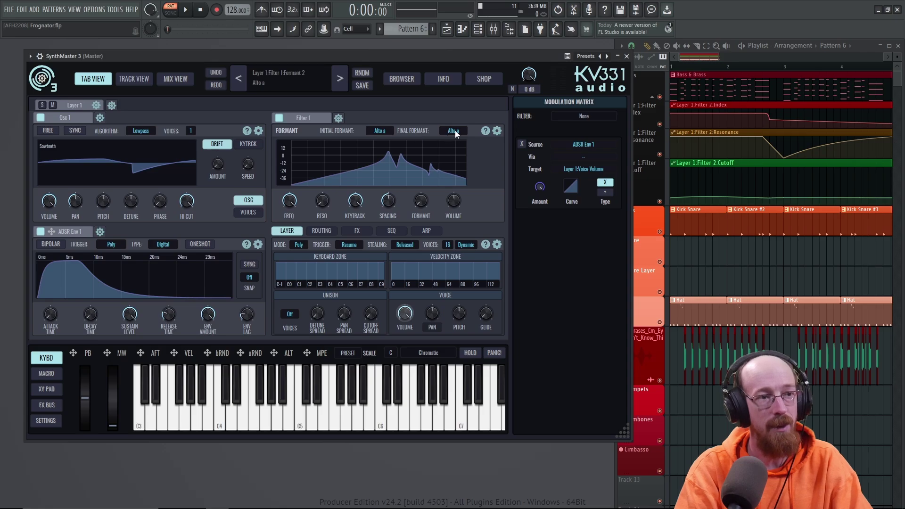
- Try out Filter 1's Formant amount and set the final formant to Soprano e
{"action": "left_click", "coordinate": [420, 205]}
{"action": "left_click_drag", "start_coordinate": [423, 159], "coordinate": [420, 212]}
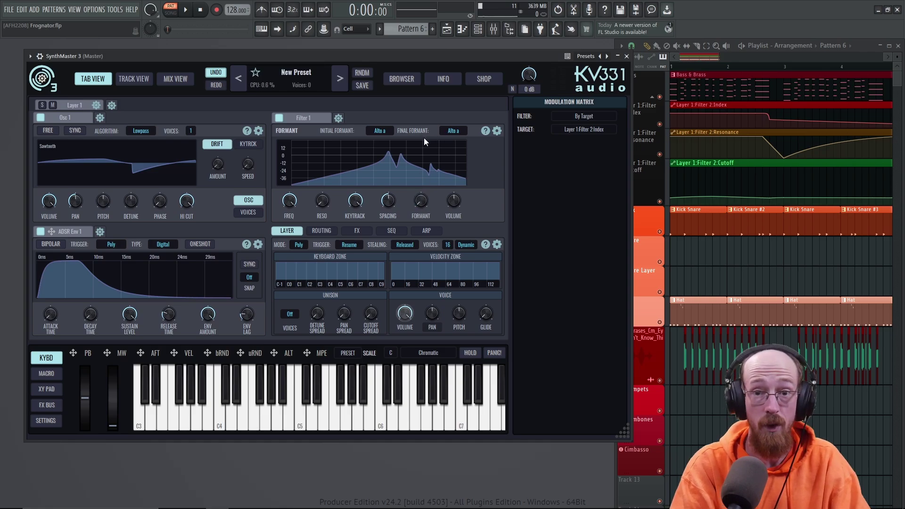
{"action": "left_click", "coordinate": [449, 131]}
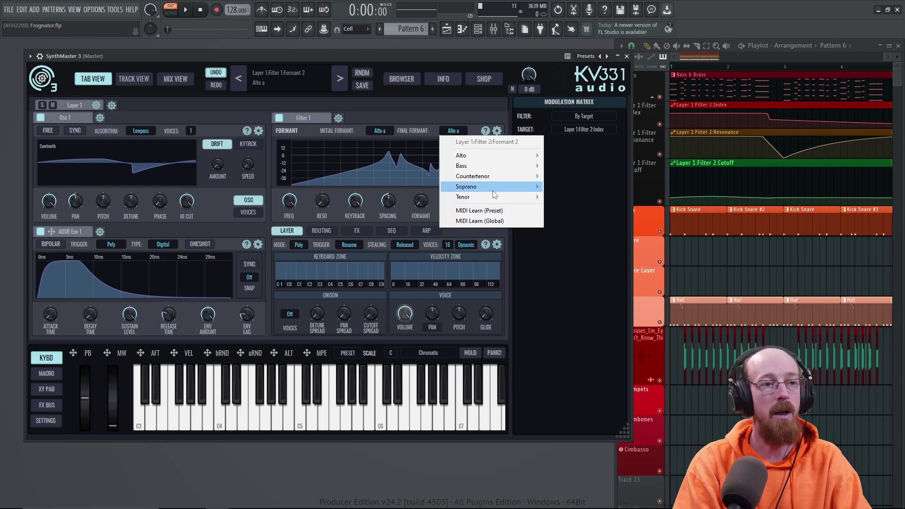
{"action": "mouse_move", "coordinate": [495, 195]}
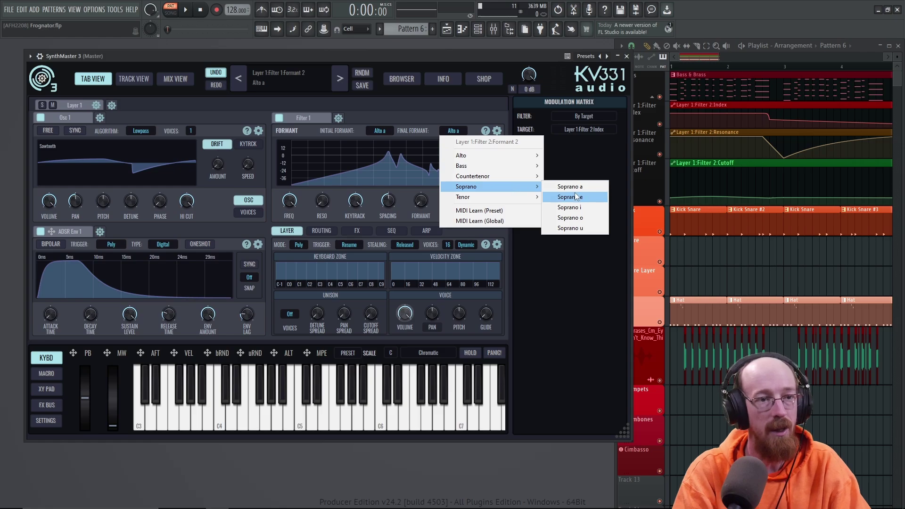
{"action": "left_click", "coordinate": [575, 195]}
- Raise Filter 1's Formant amount to 1.00 while Pattern 6 plays, and stop playback
{"action": "mouse_move", "coordinate": [423, 202]}
{"action": "left_mouse_down"}
{"action": "mouse_move", "coordinate": [423, 135]}
{"action": "mouse_move", "coordinate": [428, 204]}
{"action": "left_mouse_up"}
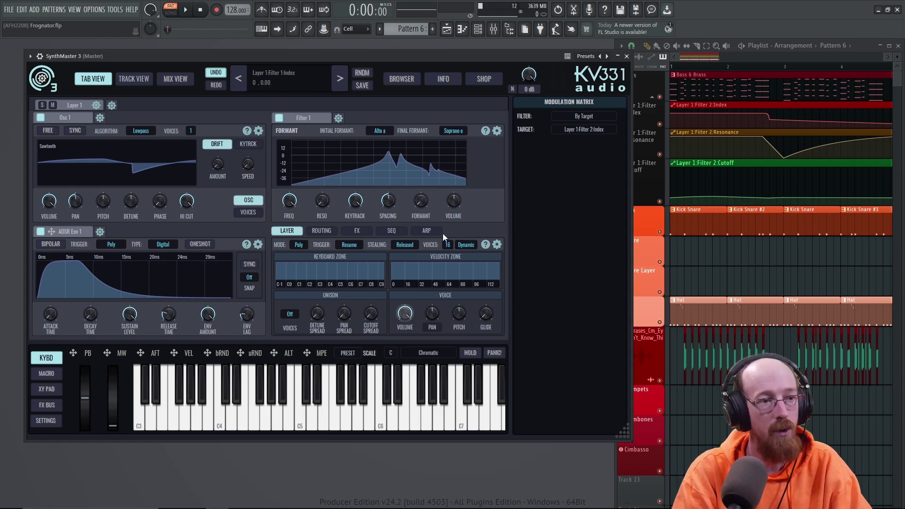
{"action": "key", "text": "space"}
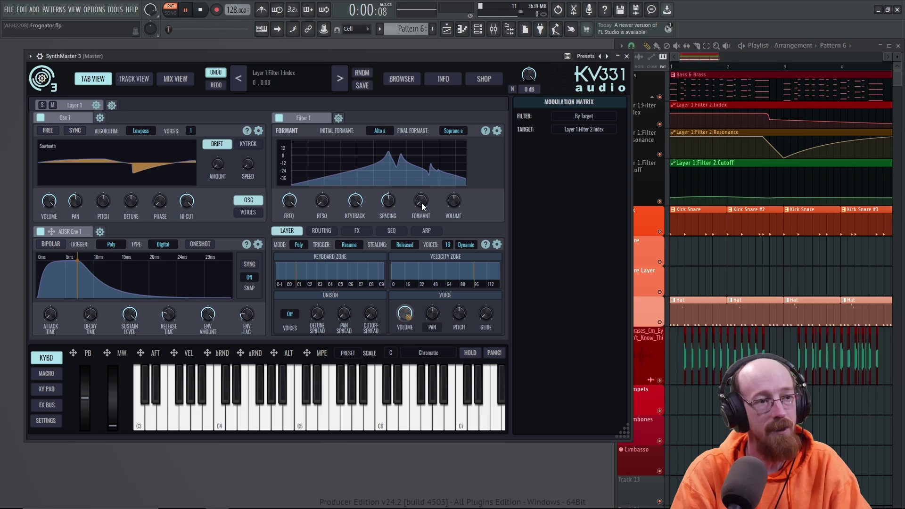
{"action": "left_click_drag", "start_coordinate": [421, 203], "coordinate": [411, 69]}
{"action": "key", "text": "space"}
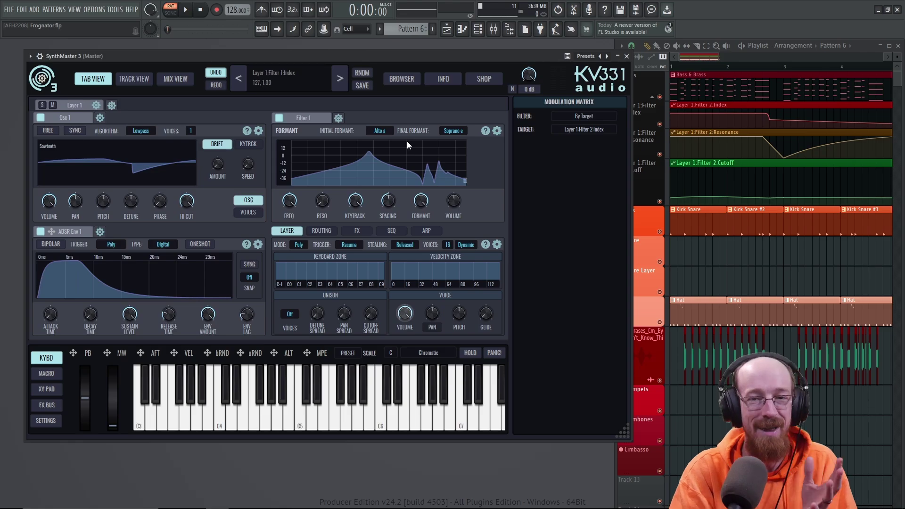
- Add a new Waveshaper module next to Filter 1
{"action": "left_click", "coordinate": [338, 118]}
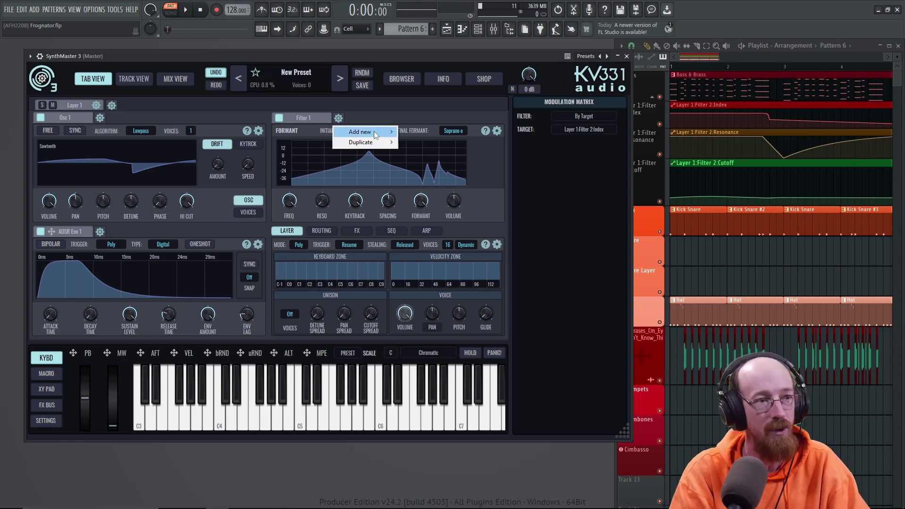
{"action": "mouse_move", "coordinate": [376, 136]}
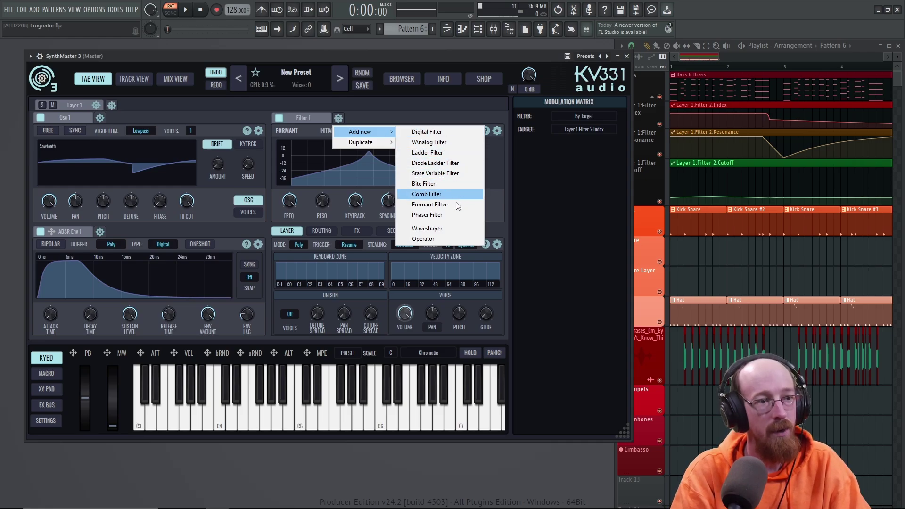
{"action": "left_click", "coordinate": [427, 229]}
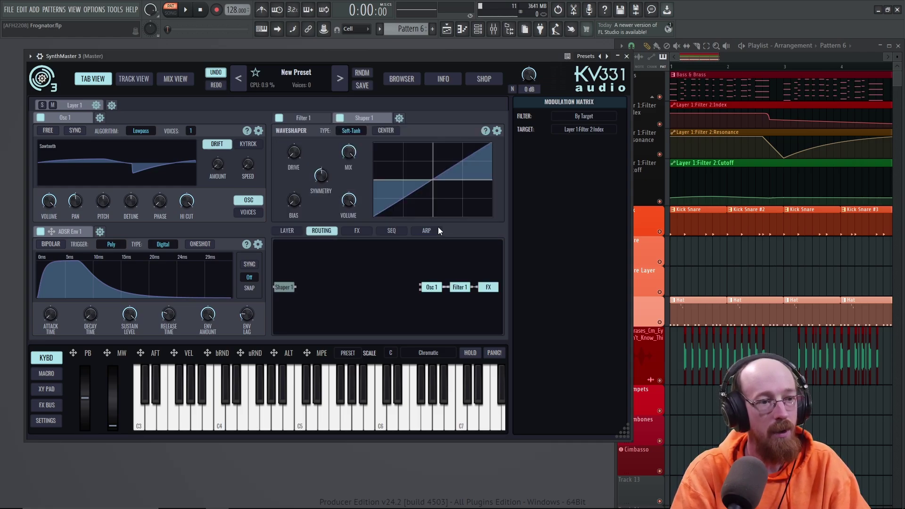
- Arrange the routing nodes in a row with Osc 1 first, Filter 1 second and Shaper 1 just before FX
{"action": "left_click_drag", "start_coordinate": [391, 286], "coordinate": [343, 289]}
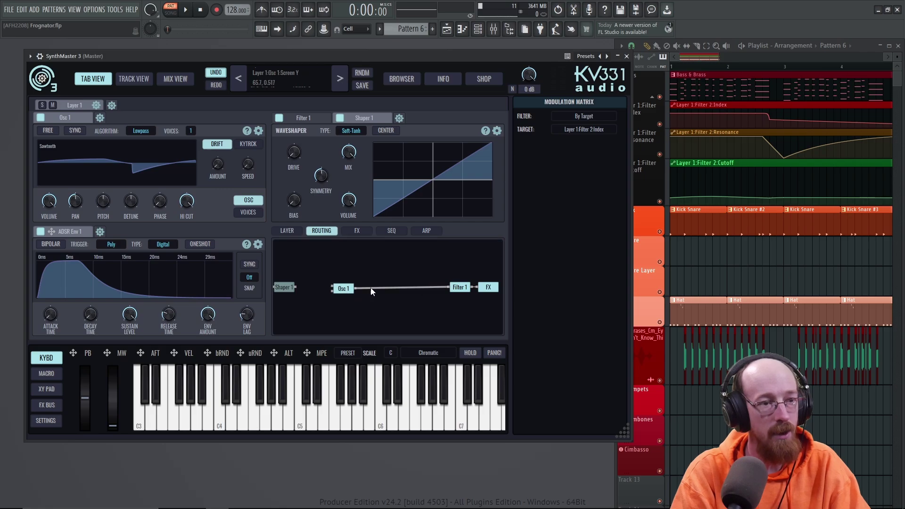
{"action": "left_click", "coordinate": [454, 288]}
{"action": "left_click_drag", "start_coordinate": [451, 289], "coordinate": [396, 290]}
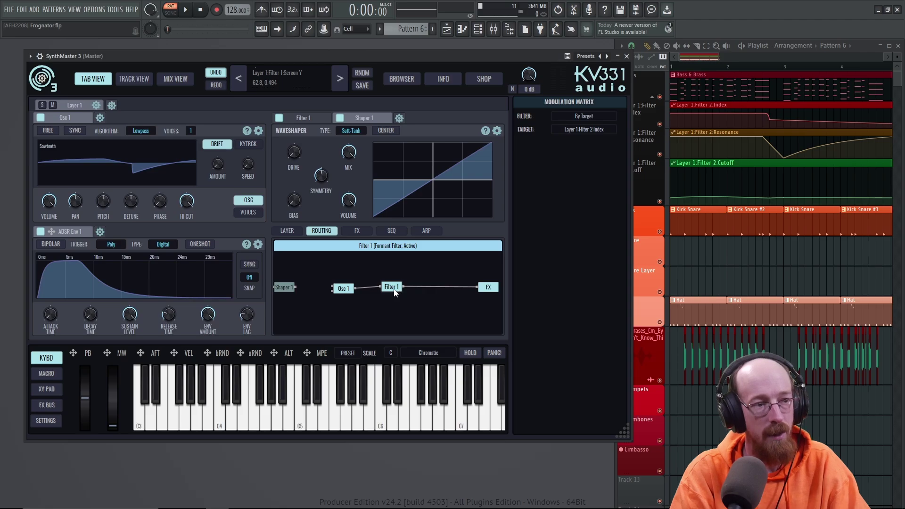
{"action": "left_click", "coordinate": [395, 293]}
{"action": "left_click", "coordinate": [395, 295]}
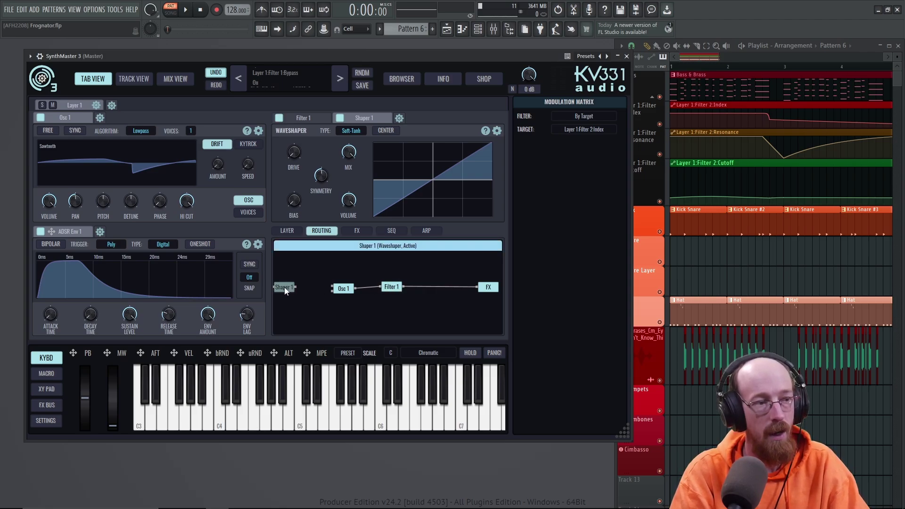
{"action": "left_click_drag", "start_coordinate": [284, 288], "coordinate": [444, 286]}
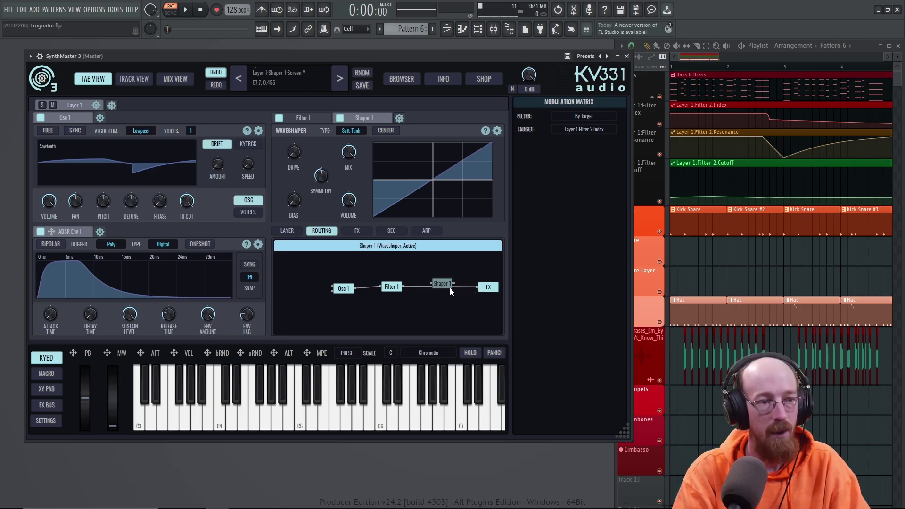
- Route Filter 1 into Shaper 1 and Shaper 1 into FX, with Shaper 1 active and no direct link from Filter 1 to FX
{"action": "left_click_drag", "start_coordinate": [404, 287], "coordinate": [432, 283]}
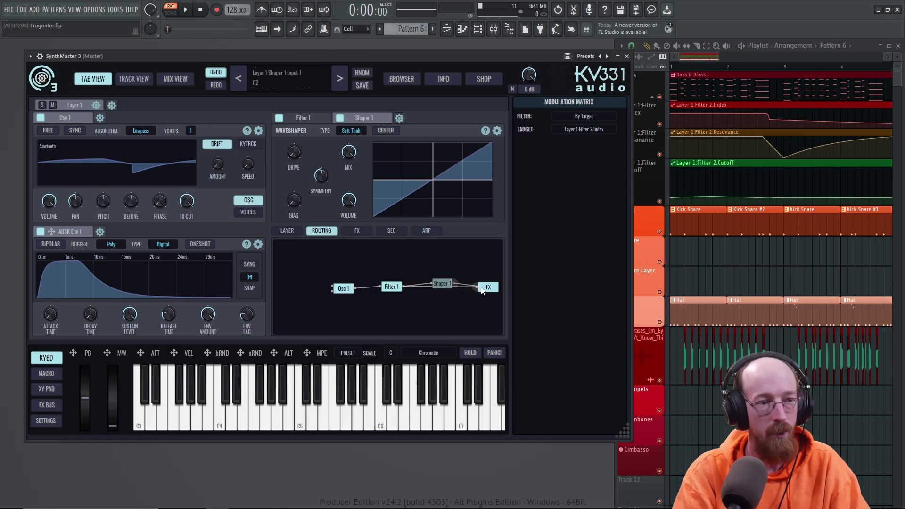
{"action": "left_click_drag", "start_coordinate": [453, 283], "coordinate": [480, 287]}
{"action": "left_click", "coordinate": [445, 285]}
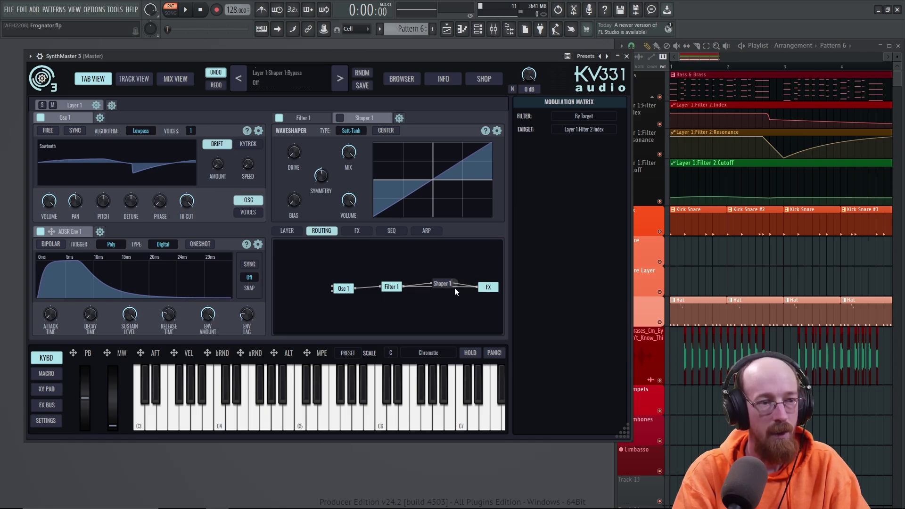
{"action": "left_click", "coordinate": [445, 285]}
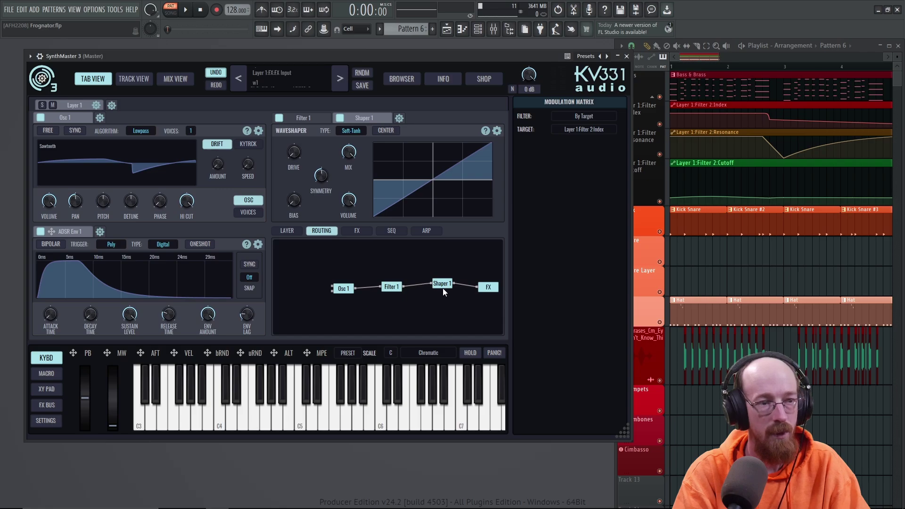
{"action": "left_click_drag", "start_coordinate": [442, 284], "coordinate": [443, 286]}
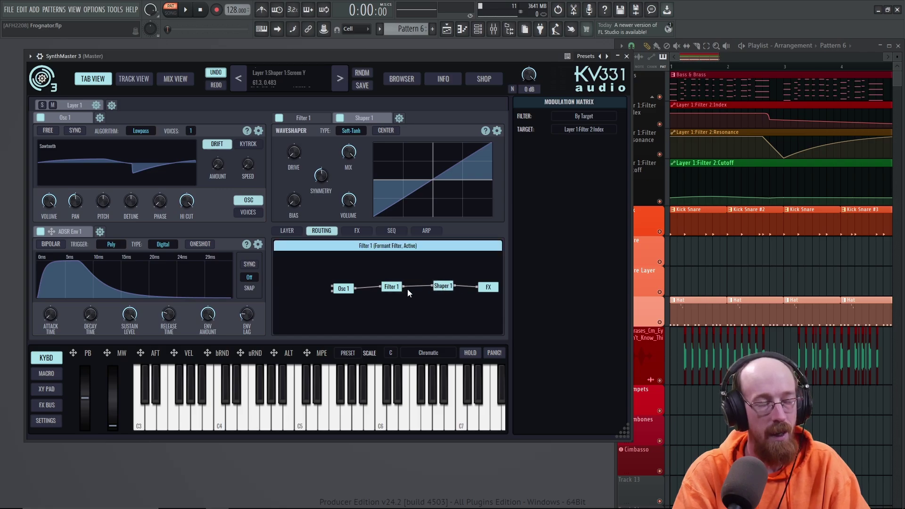
- Set Shaper 1's type to Fold Sine, raise its Drive to about 0.535, and review the other waveshaper types
{"action": "left_click", "coordinate": [353, 131]}
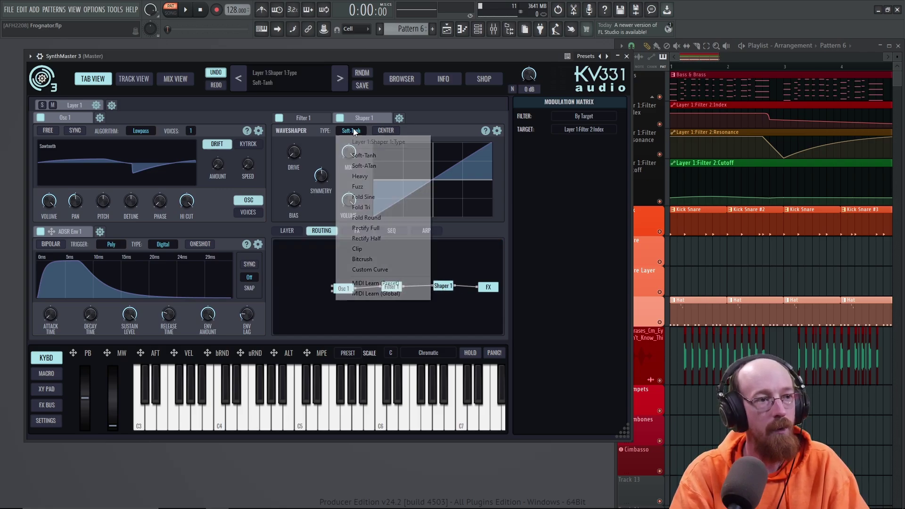
{"action": "left_click", "coordinate": [383, 198]}
{"action": "left_click_drag", "start_coordinate": [293, 171], "coordinate": [298, 124]}
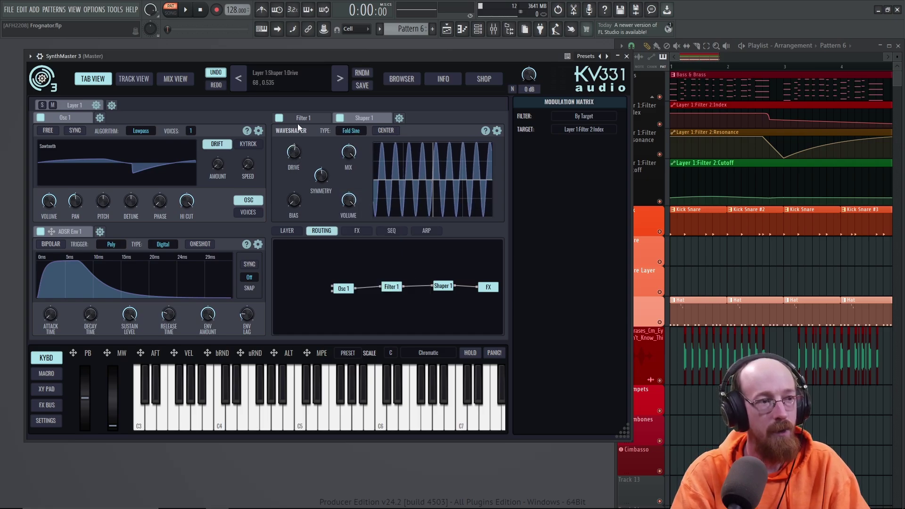
{"action": "left_click", "coordinate": [347, 131]}
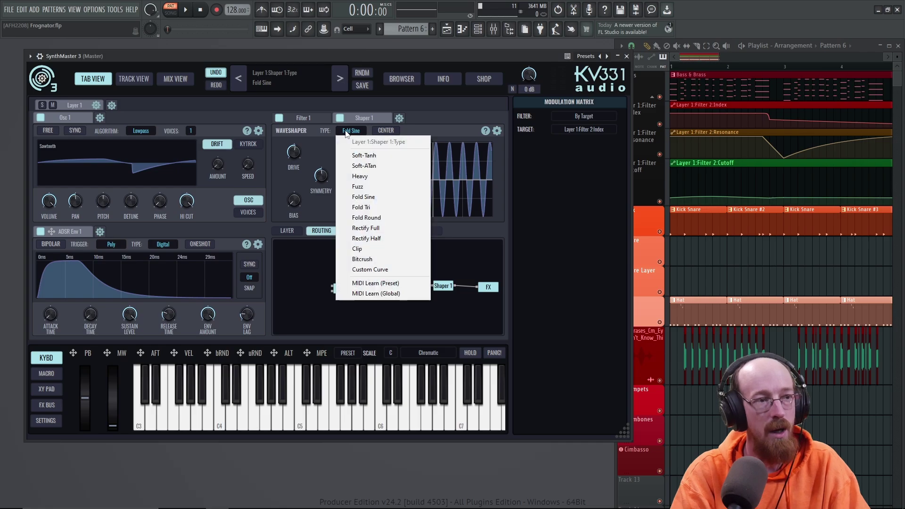
{"action": "left_click", "coordinate": [441, 132]}
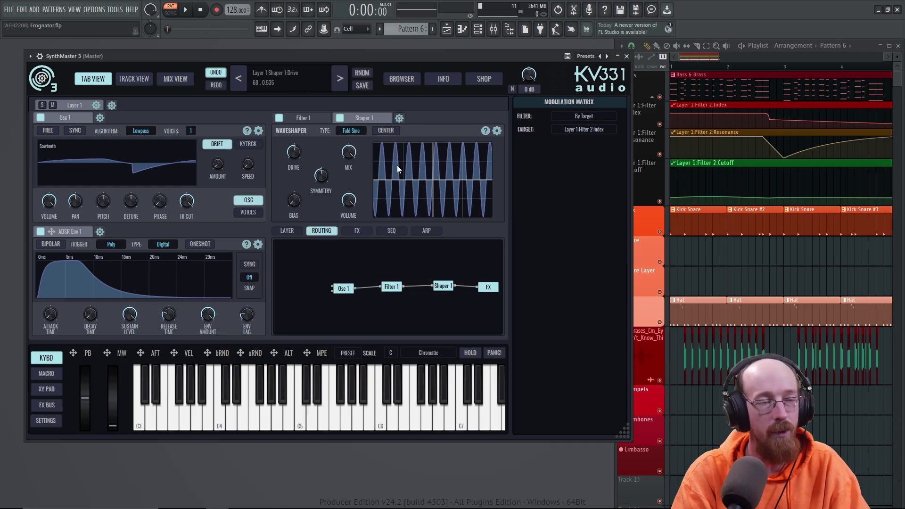
- Try out a higher Shaper 1 Drive while Pattern 6 plays, stop playback, and settle the Drive at about 0.584
{"action": "key", "text": "space"}
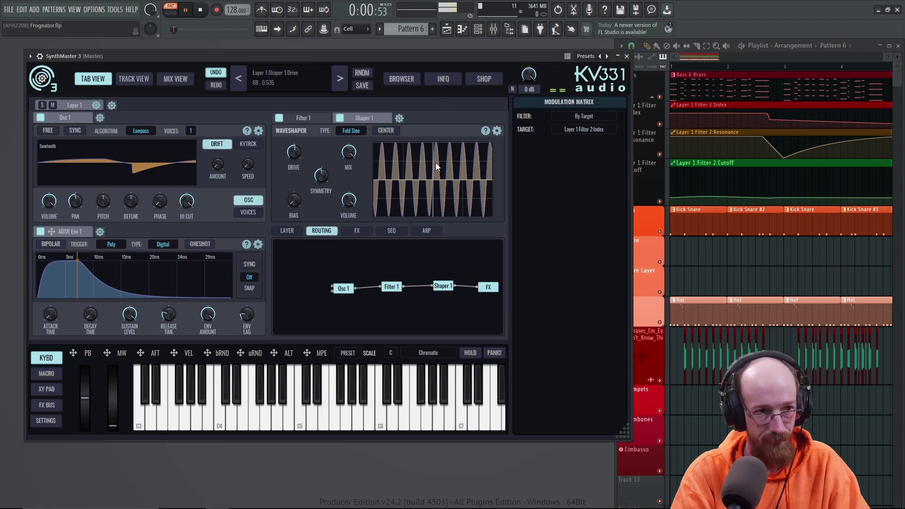
{"action": "left_click_drag", "start_coordinate": [296, 154], "coordinate": [302, 124]}
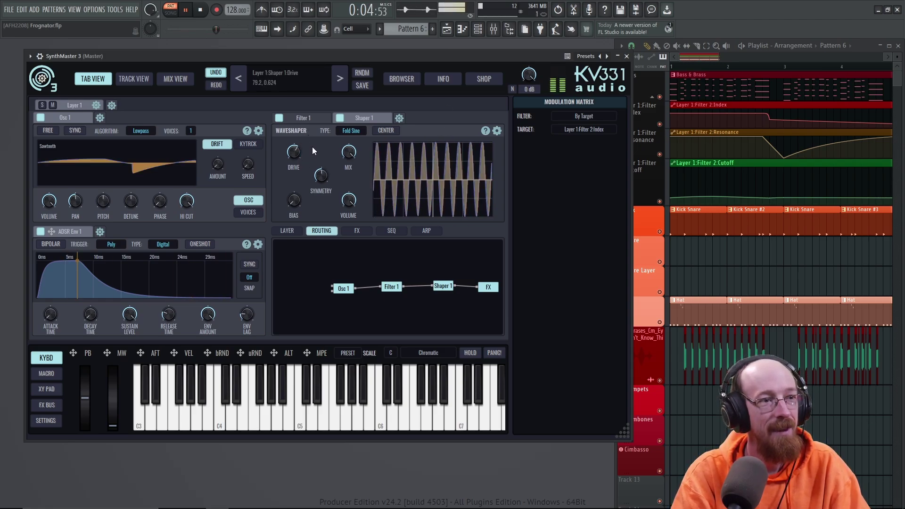
{"action": "left_click", "coordinate": [306, 118]}
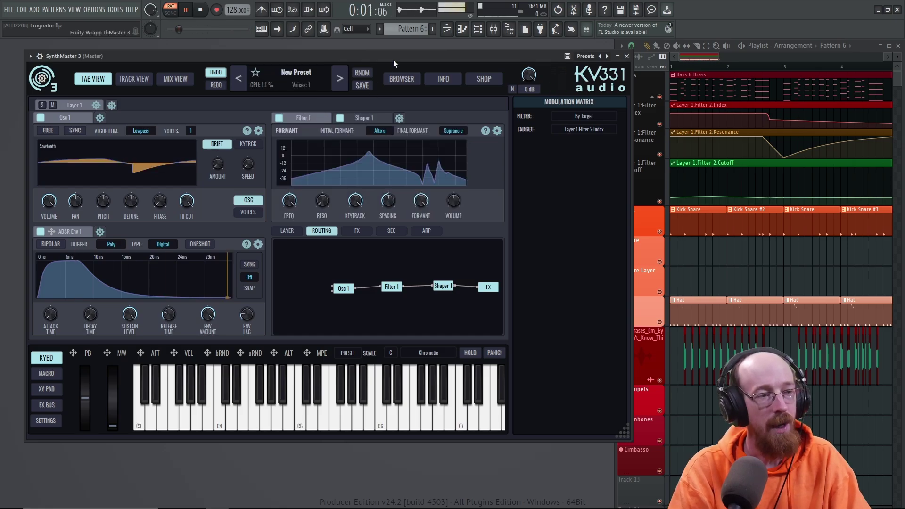
{"action": "key", "text": "space"}
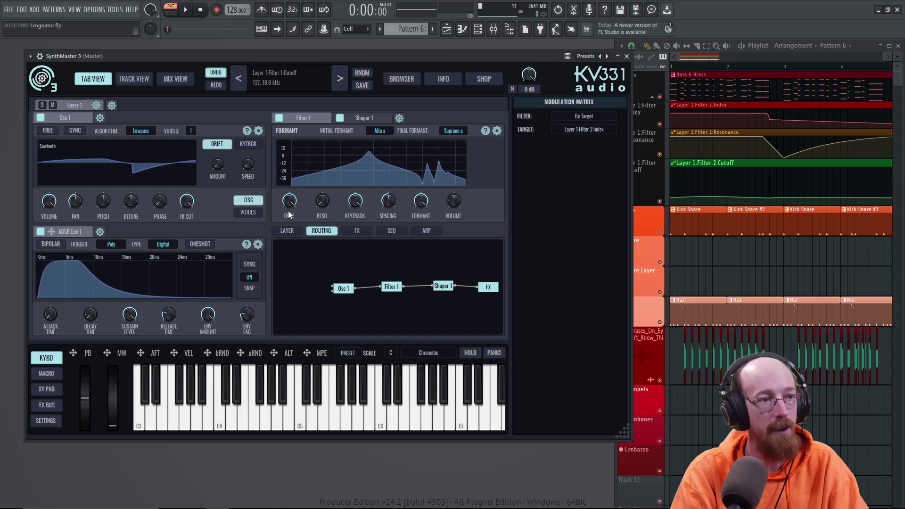
{"action": "left_click", "coordinate": [367, 119]}
{"action": "left_click_drag", "start_coordinate": [295, 154], "coordinate": [294, 157]}
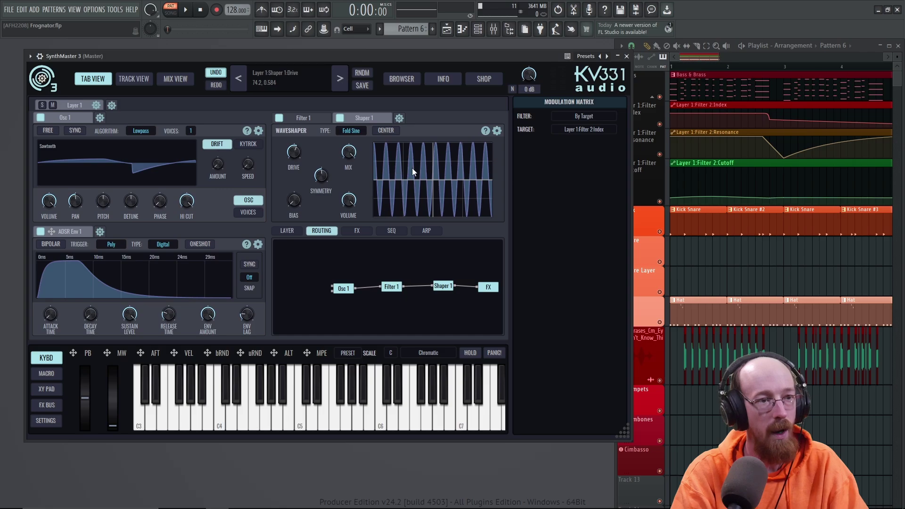
- Lower Filter 1's cutoff frequency to about 93 Hz while Pattern 6 plays, and stop playback
{"action": "left_click", "coordinate": [301, 117]}
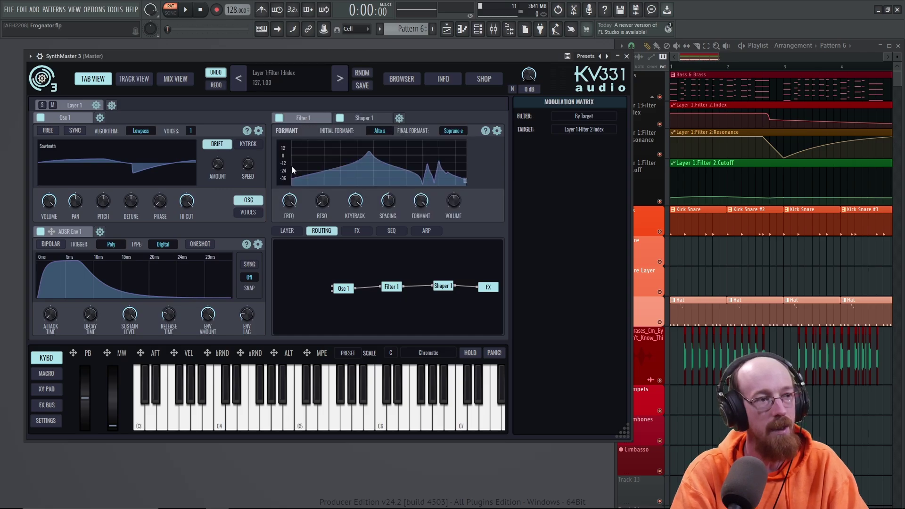
{"action": "key", "text": "space"}
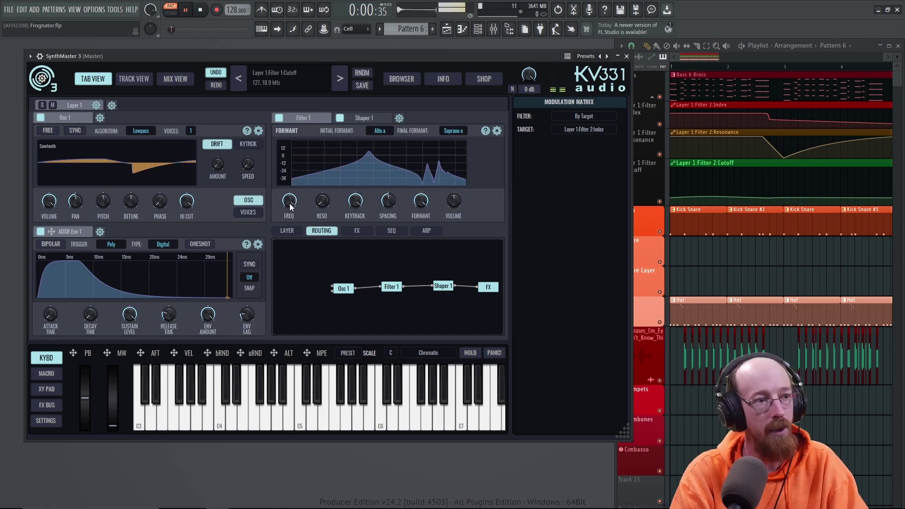
{"action": "left_click_drag", "start_coordinate": [290, 225], "coordinate": [296, 246]}
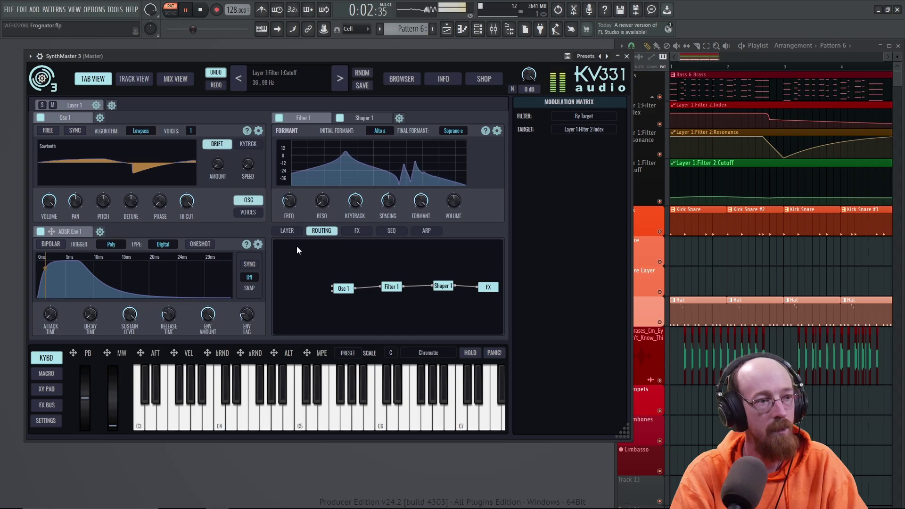
{"action": "left_click_drag", "start_coordinate": [292, 205], "coordinate": [292, 206]}
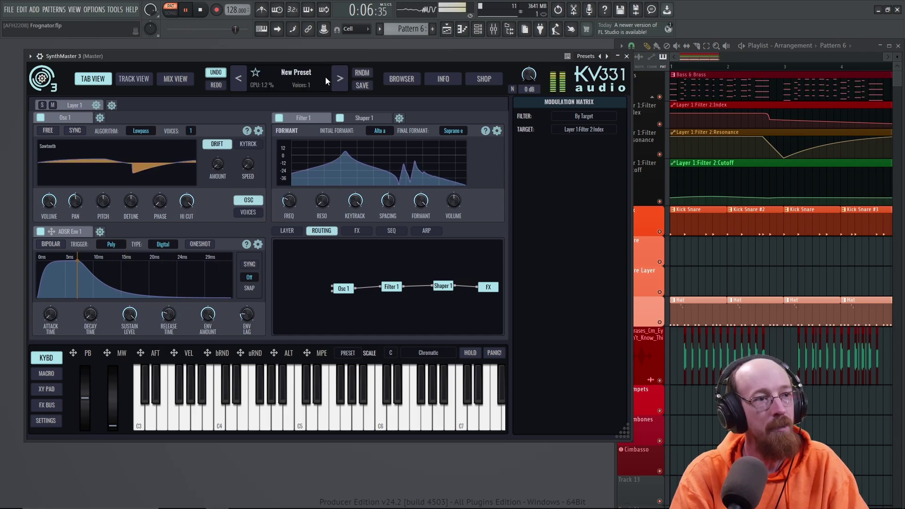
{"action": "key", "text": "space"}
- Try out Filter 1's resonance with Pattern 6 playing, return it to its lowest setting, and stop playback
{"action": "mouse_move", "coordinate": [375, 173]}
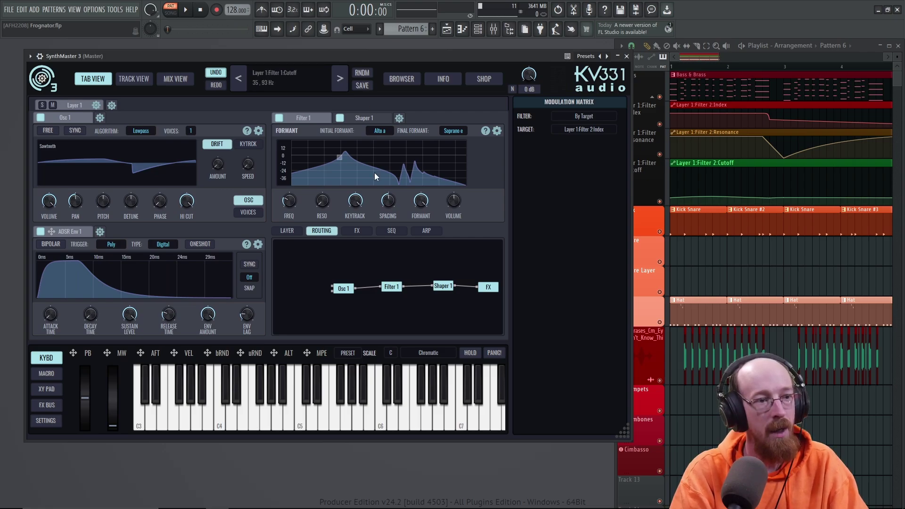
{"action": "mouse_move", "coordinate": [388, 200]}
{"action": "mouse_move", "coordinate": [319, 204]}
{"action": "mouse_move", "coordinate": [319, 204]}
{"action": "left_mouse_down"}
{"action": "mouse_move", "coordinate": [324, 151]}
{"action": "mouse_move", "coordinate": [323, 208]}
{"action": "left_mouse_up"}
{"action": "mouse_move", "coordinate": [395, 206]}
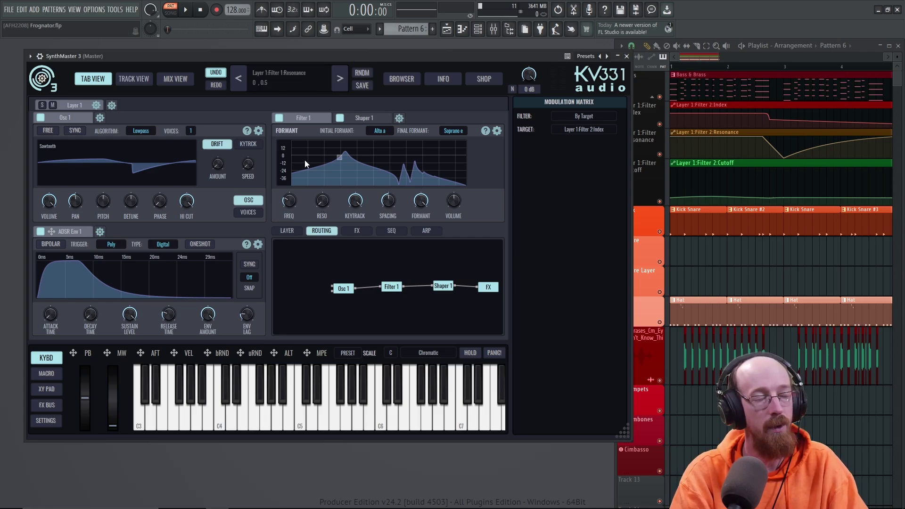
{"action": "key", "text": "space"}
{"action": "left_click_drag", "start_coordinate": [324, 203], "coordinate": [346, 220]}
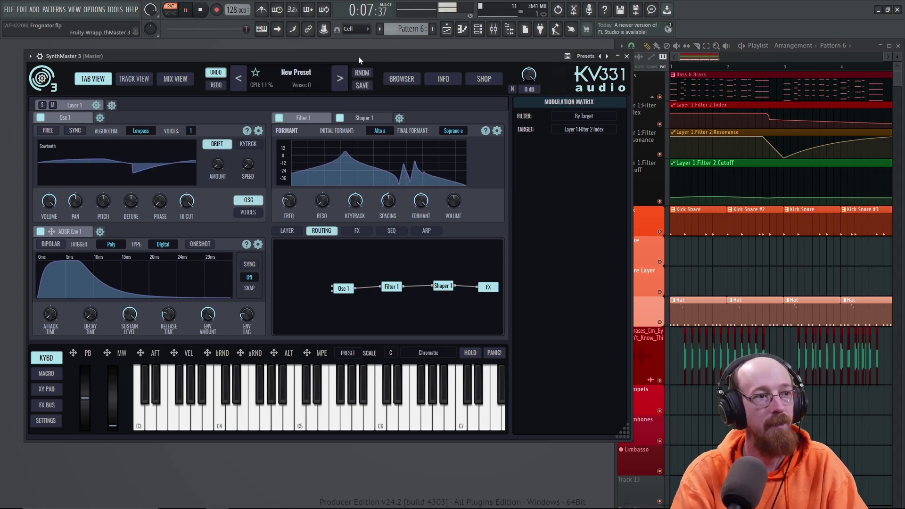
{"action": "key", "text": "space"}
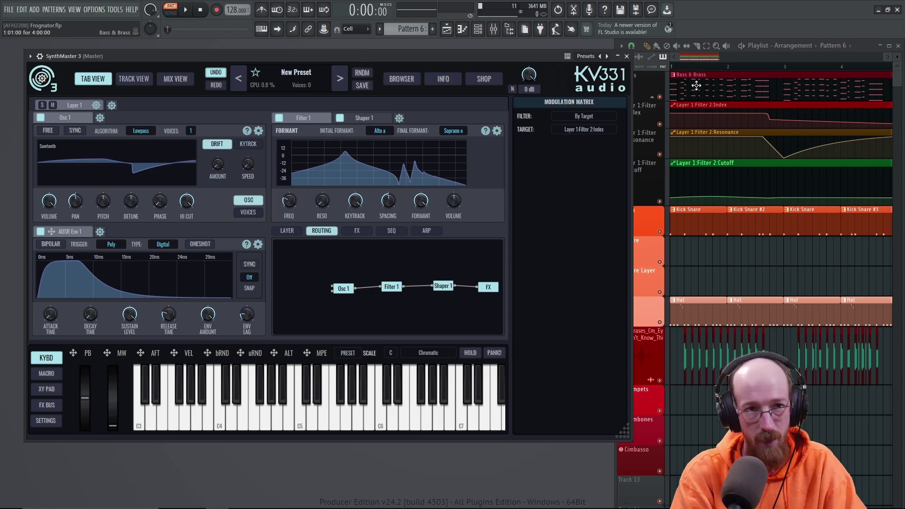
- Switch playback to song mode and audition the Playlist arrangement from bar 1
{"action": "left_click", "coordinate": [687, 67]}
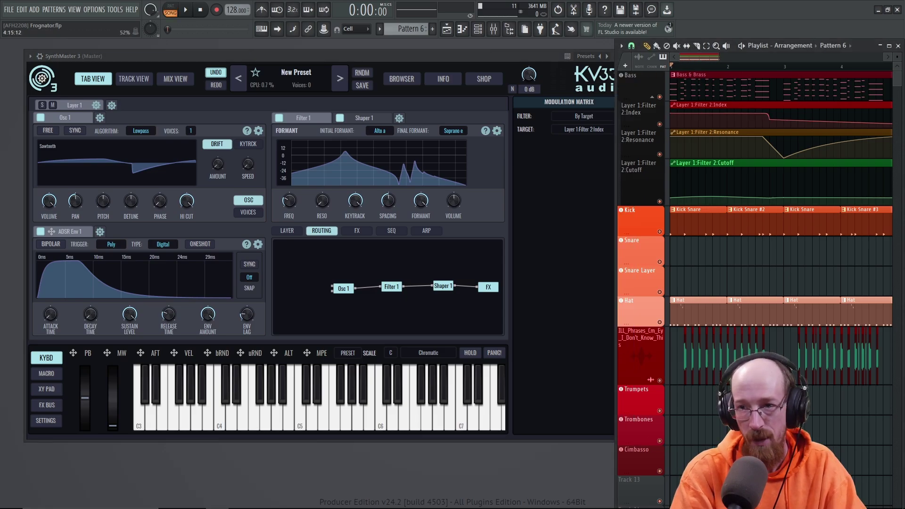
{"action": "key", "text": "space"}
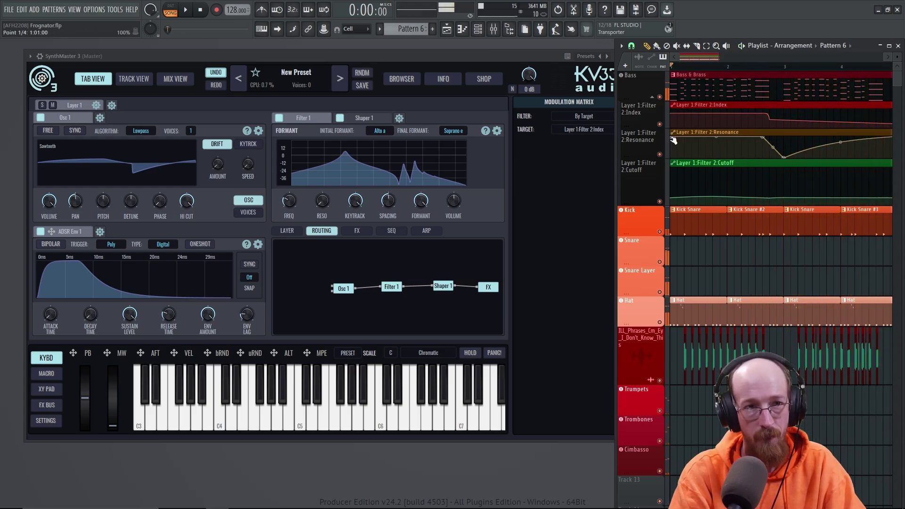
{"action": "key", "text": "space"}
- Try dropping the first two points of the Layer 1:Filter 2:Resonance automation to 0%, audition the song, and undo the point moves
{"action": "left_click_drag", "start_coordinate": [671, 138], "coordinate": [671, 156]}
{"action": "left_click_drag", "start_coordinate": [764, 140], "coordinate": [764, 158]}
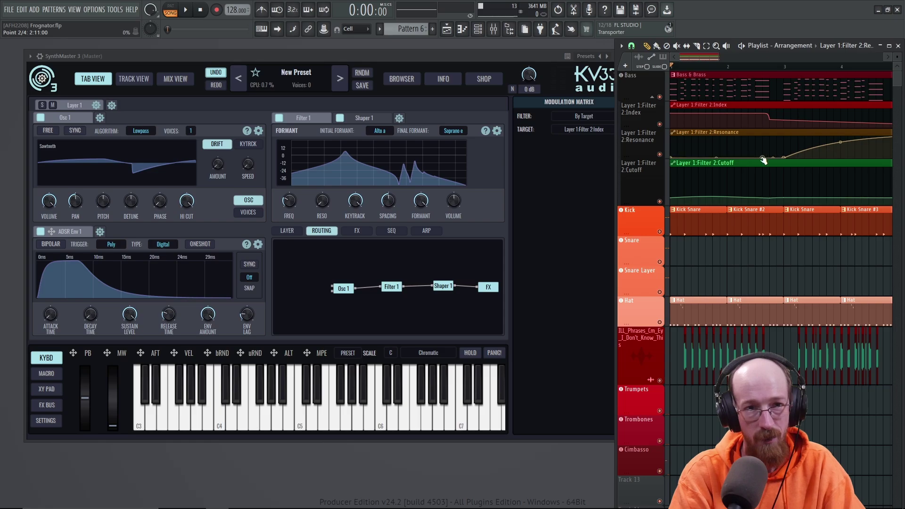
{"action": "key", "text": "space"}
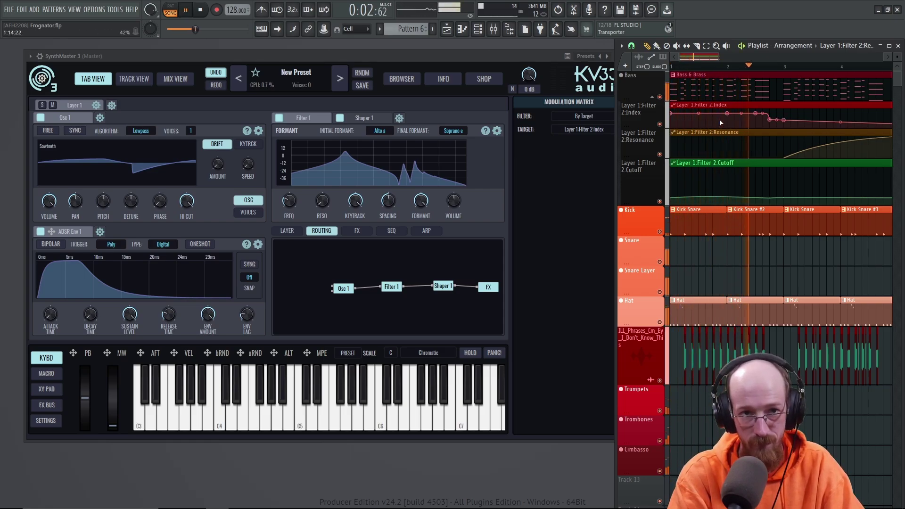
{"action": "key", "text": "space"}
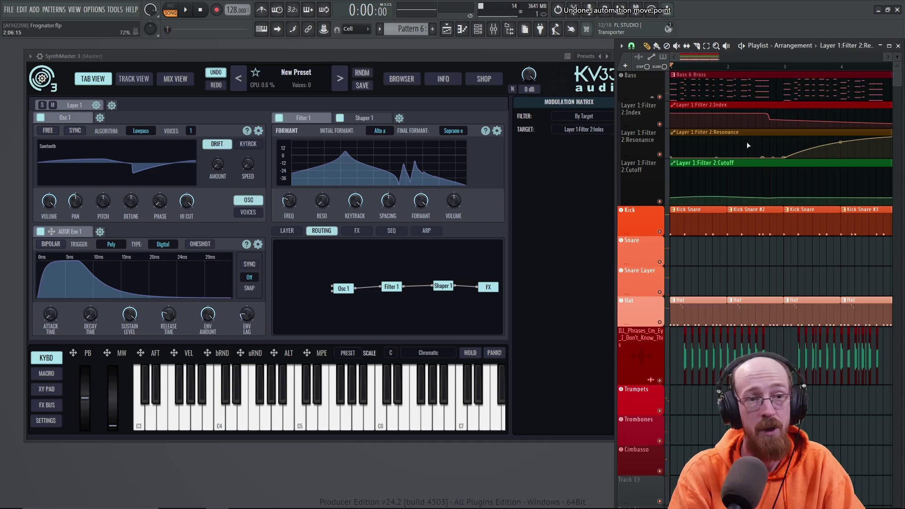
{"action": "key", "text": "ctrl+z"}
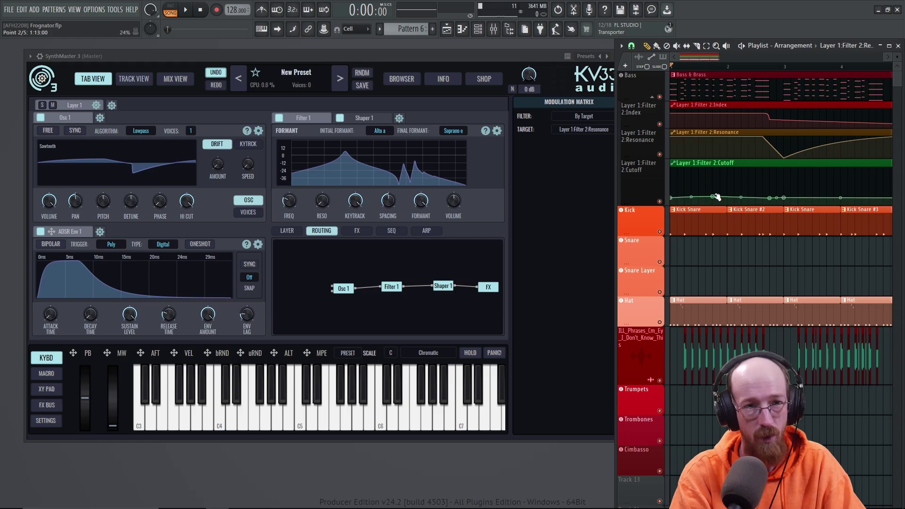
- Try raising the Layer 1:Filter 2:Cutoff automation point at 1:13:00, audition the song, and undo the move
{"action": "left_click_drag", "start_coordinate": [714, 197], "coordinate": [714, 184]}
{"action": "key", "text": "space"}
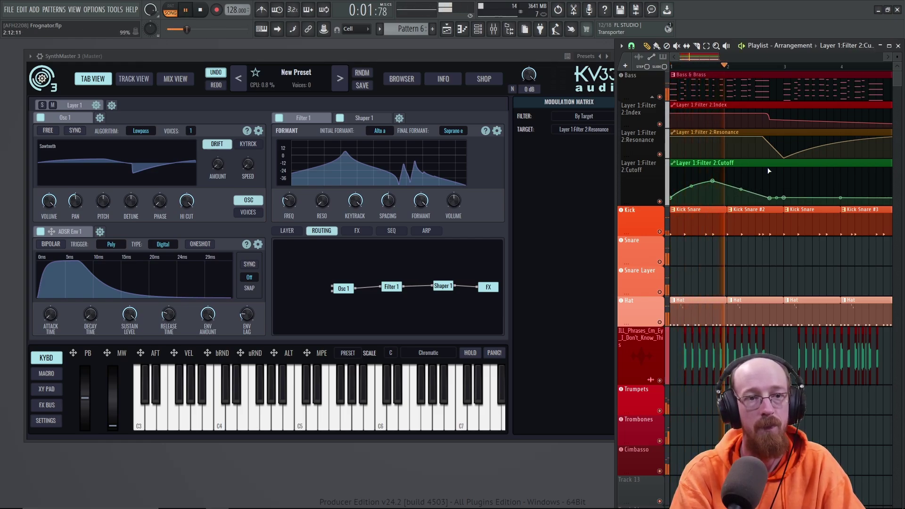
{"action": "key", "text": "space"}
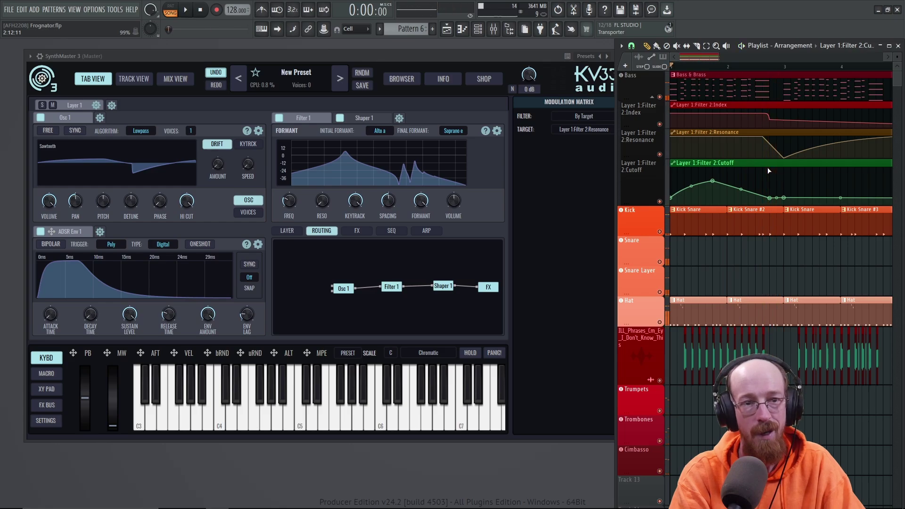
{"action": "key", "text": "ctrl+z"}
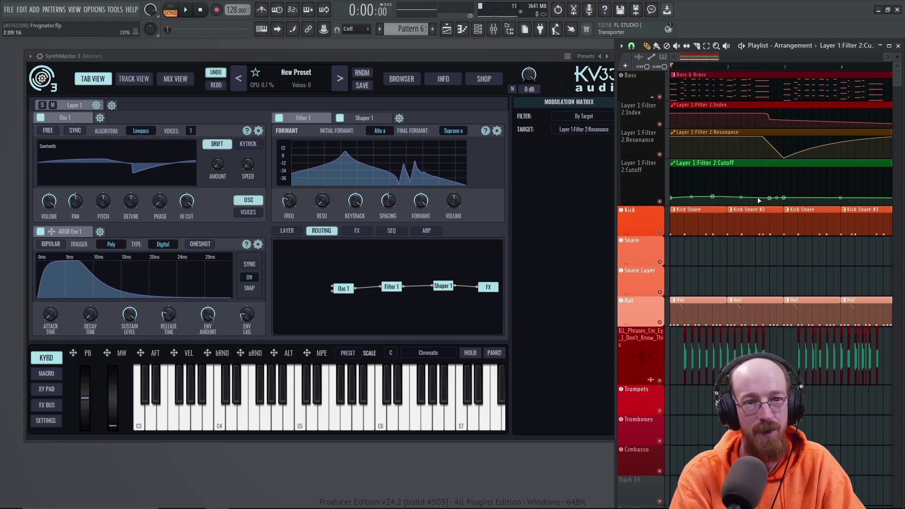
- Compare song playback with the Layer 1:Filter 2:Cutoff automation track active and muted, and unmute the track
{"action": "key", "text": "space"}
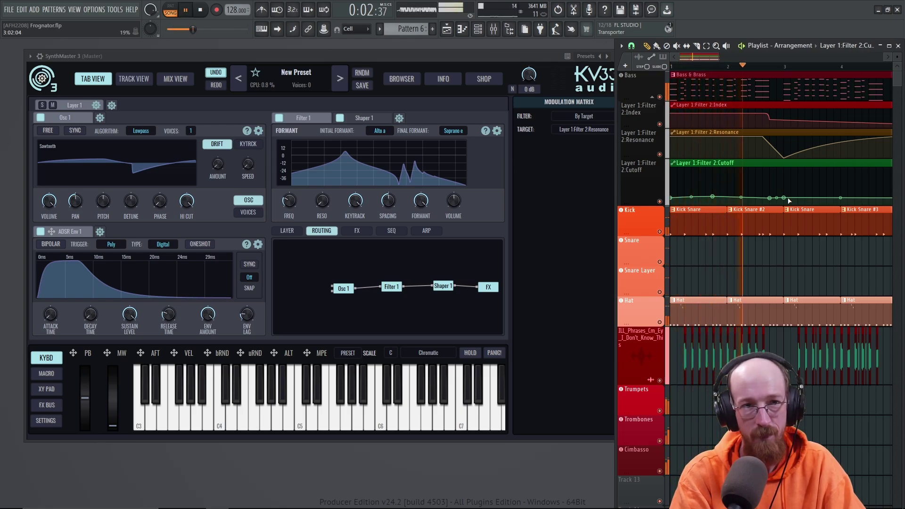
{"action": "key", "text": "space"}
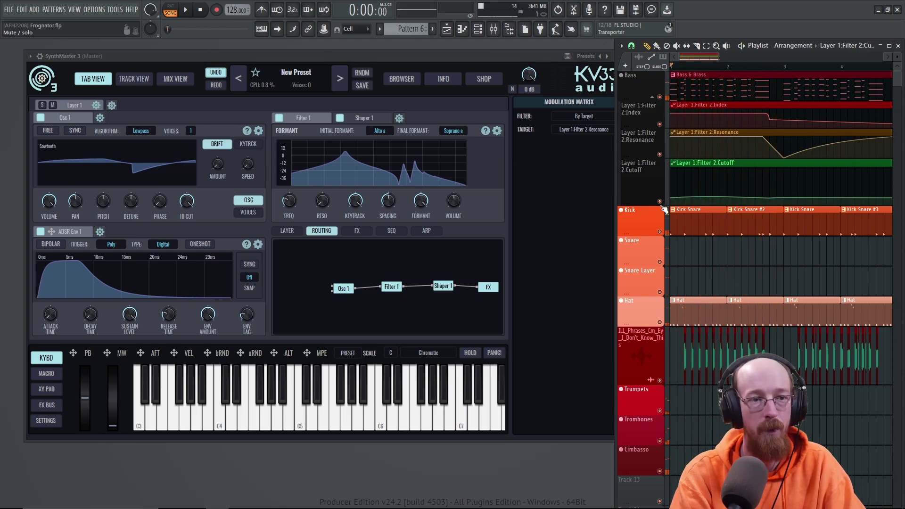
{"action": "left_click", "coordinate": [659, 201]}
{"action": "key", "text": "space"}
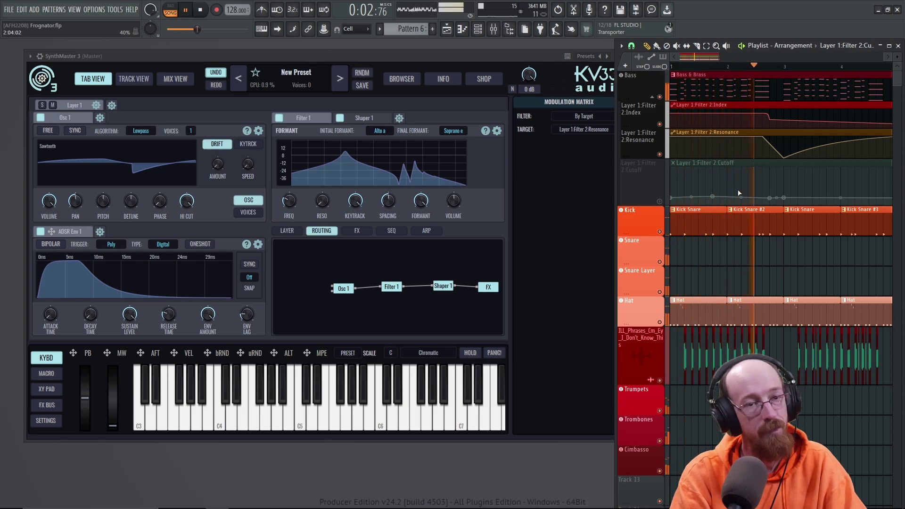
{"action": "key", "text": "space"}
{"action": "left_click", "coordinate": [660, 201]}
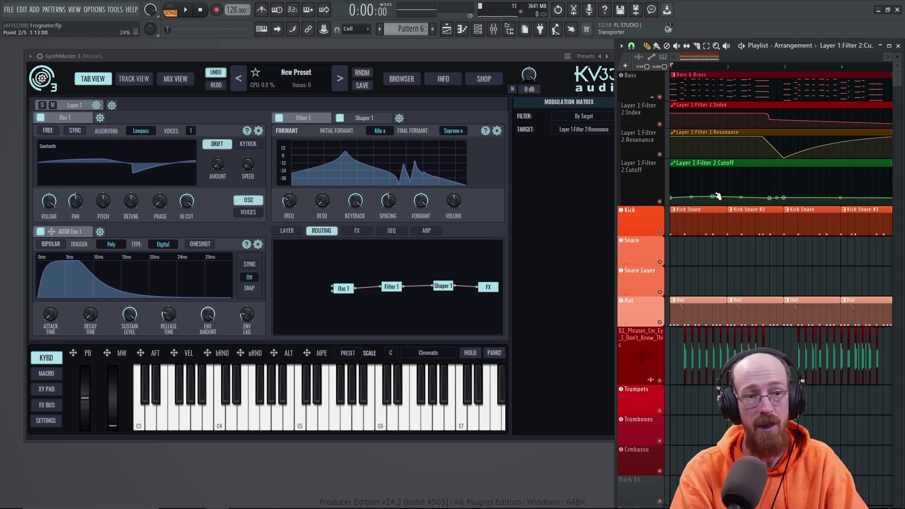
- Slightly reduce the height of the Layer 1:Filter 2:Cutoff automation track in the Playlist
{"action": "mouse_move", "coordinate": [638, 206]}
{"action": "left_mouse_down"}
{"action": "mouse_move", "coordinate": [637, 407]}
{"action": "mouse_move", "coordinate": [642, 202]}
{"action": "left_mouse_up"}
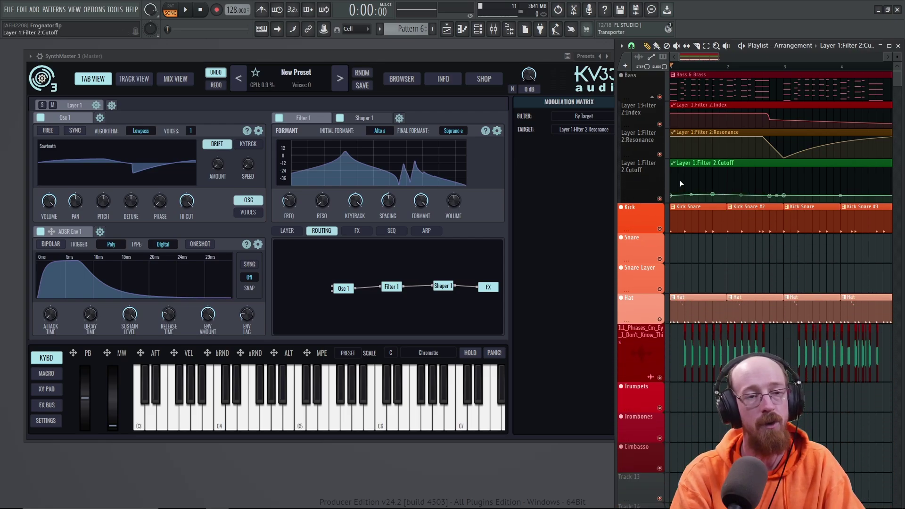
- Try raising the Layer 1:Filter 2:Cutoff automation point at 1:13:00 to its maximum with output max level at 29%, audition the song, and undo
{"action": "double_click", "coordinate": [743, 164]}
{"action": "left_click_drag", "start_coordinate": [232, 100], "coordinate": [450, 84]}
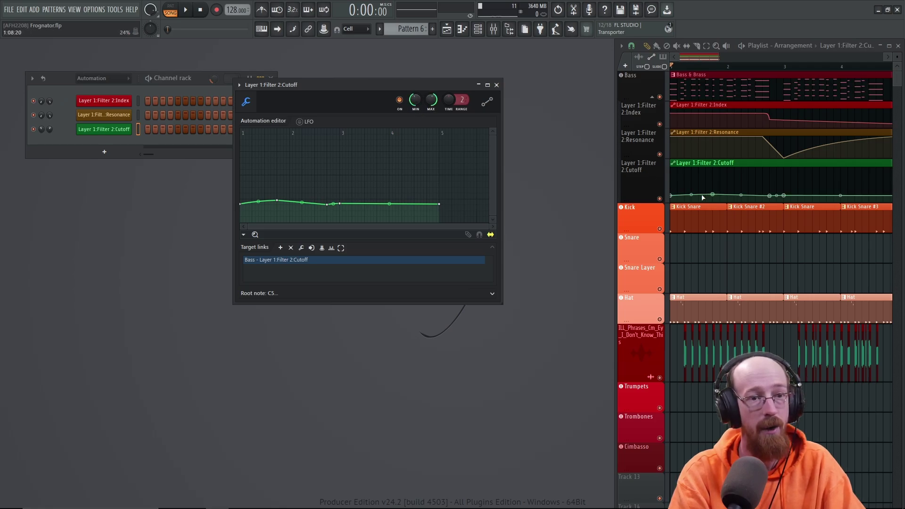
{"action": "left_click_drag", "start_coordinate": [711, 194], "coordinate": [712, 171]}
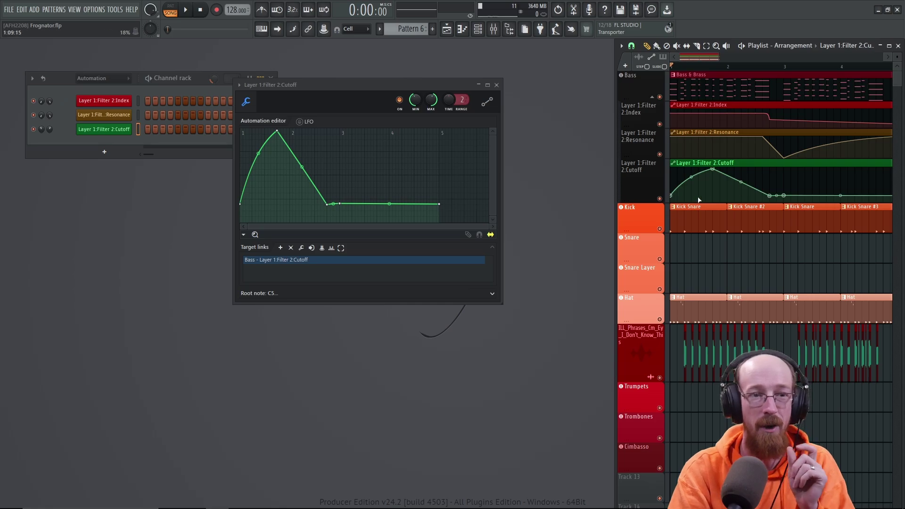
{"action": "key", "text": "space"}
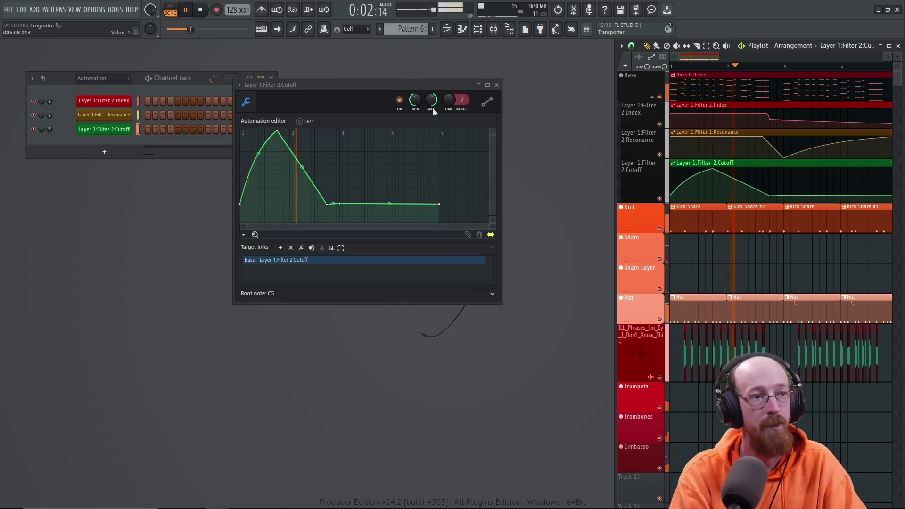
{"action": "key", "text": "space"}
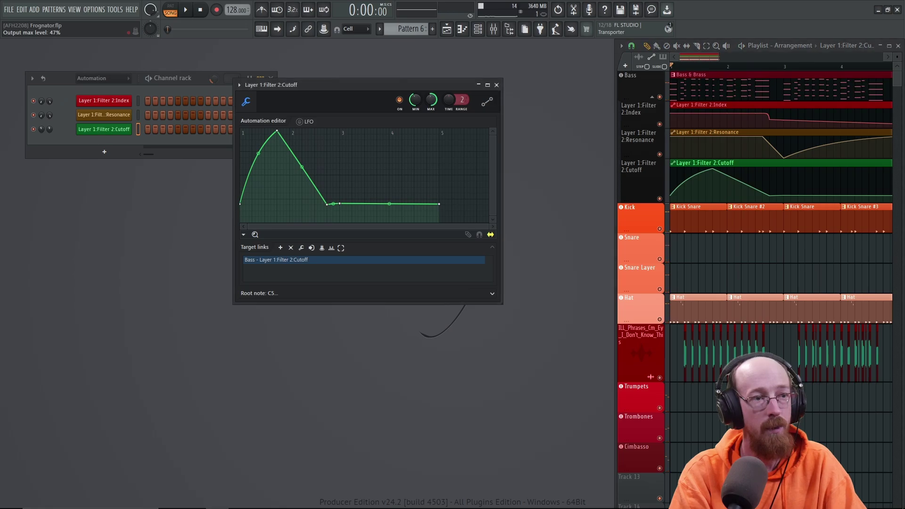
{"action": "key", "text": "space"}
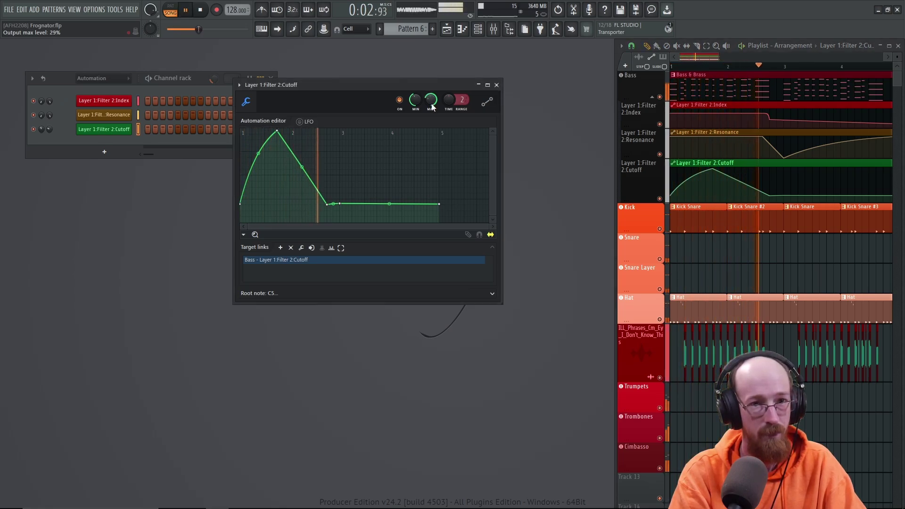
{"action": "key", "text": "space"}
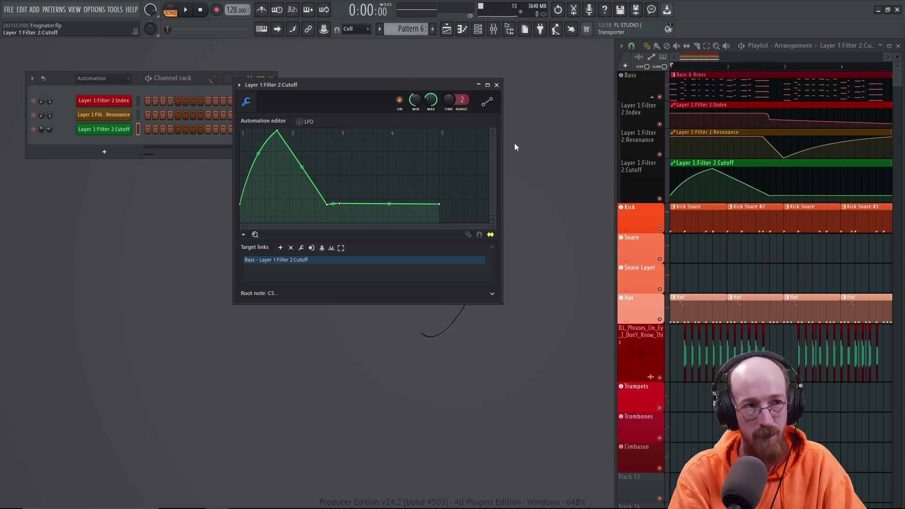
{"action": "key", "text": "ctrl+z"}
{"action": "key", "text": "ctrl+z"}
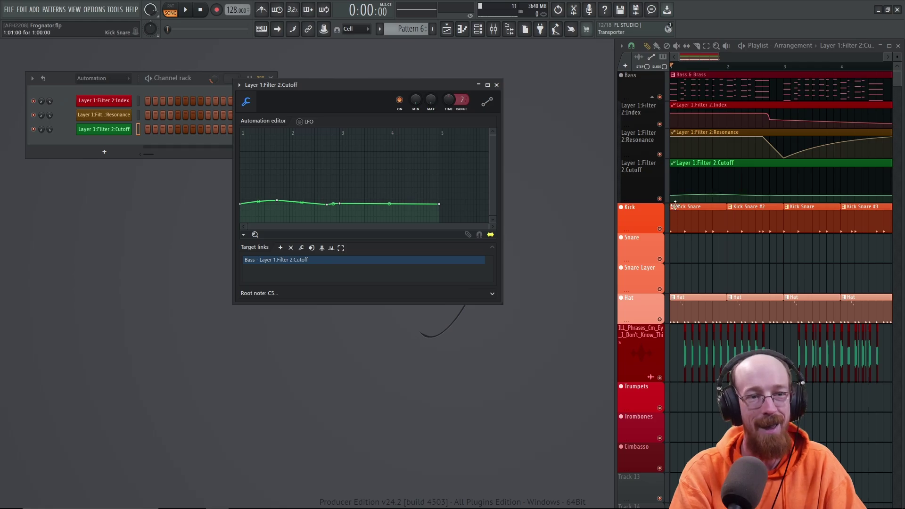
- Make the Layer 1:Filter 2:Cutoff track in the Playlist slightly shorter and close its automation editor
{"action": "left_click_drag", "start_coordinate": [653, 201], "coordinate": [622, 194]}
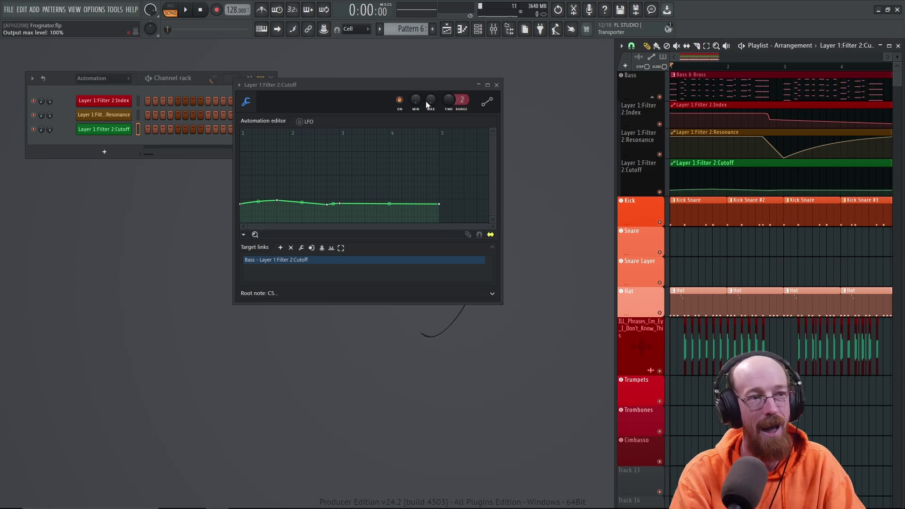
{"action": "left_click", "coordinate": [497, 86]}
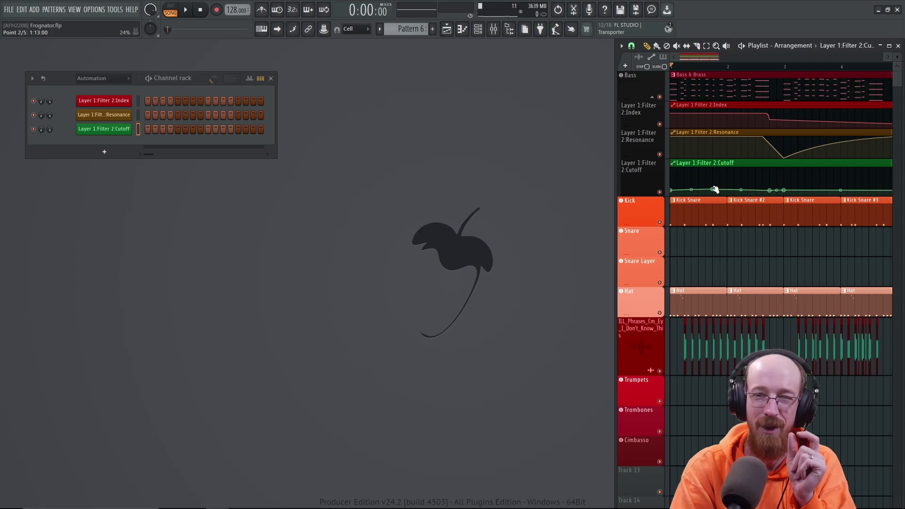
- Show all channels in the Channel rack and open the SynthMaster 3 instrument
{"action": "left_click", "coordinate": [121, 79]}
{"action": "left_click", "coordinate": [119, 86]}
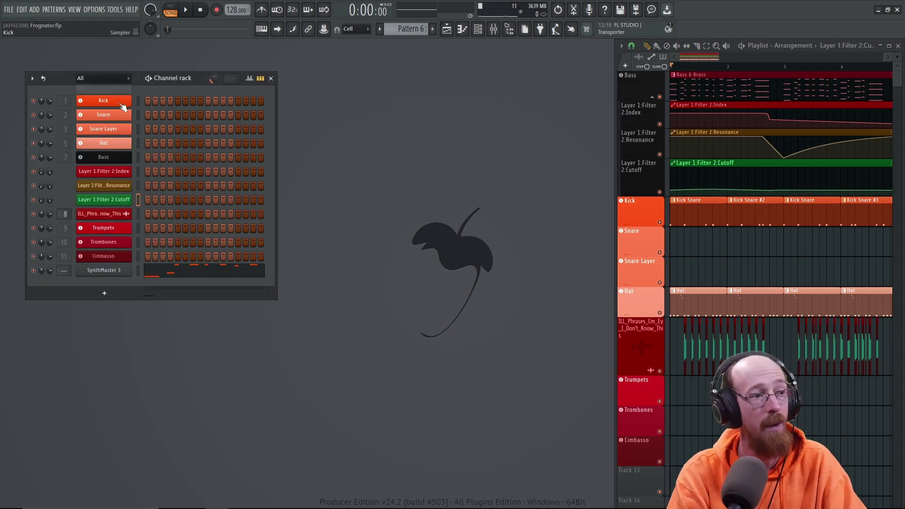
{"action": "left_click", "coordinate": [116, 271]}
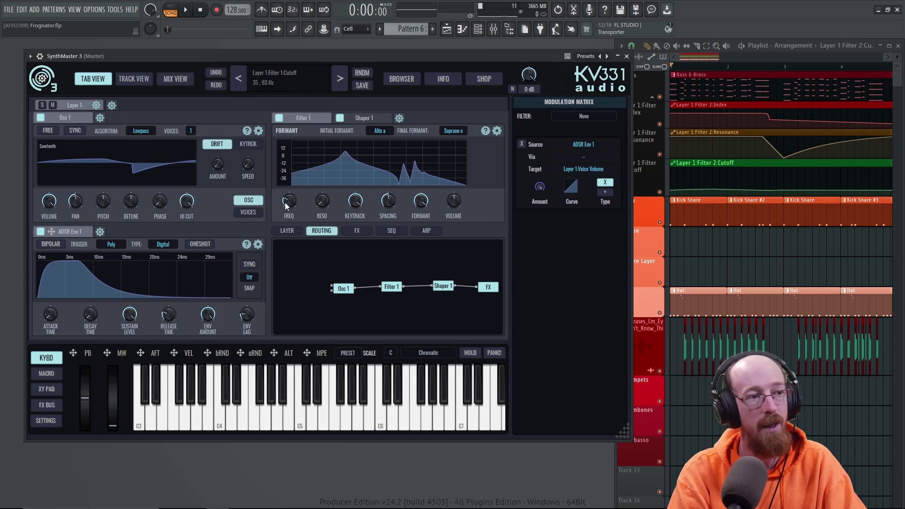
- Switch playback to pattern mode and raise Filter 1's spacing while auditioning the SynthMaster 3 pattern
{"action": "mouse_move", "coordinate": [390, 203]}
{"action": "left_mouse_down"}
{"action": "mouse_move", "coordinate": [396, 223]}
{"action": "mouse_move", "coordinate": [398, 207]}
{"action": "left_mouse_up"}
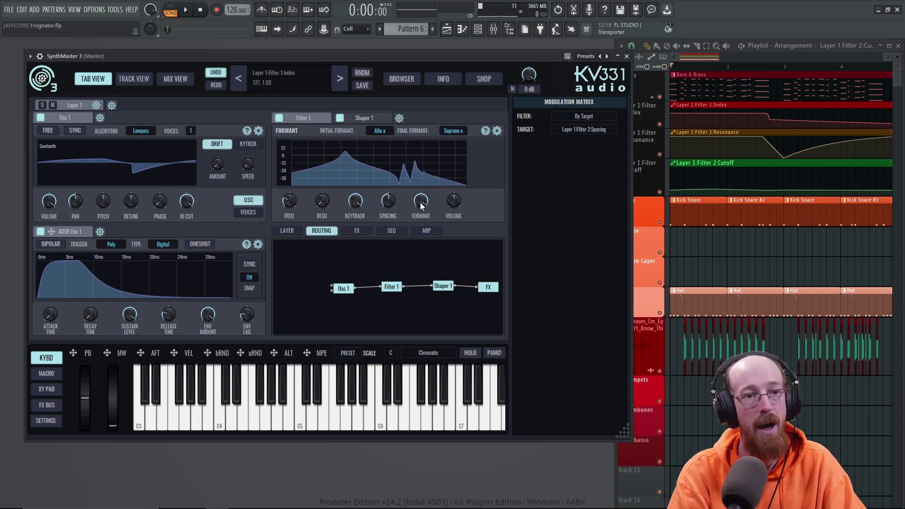
{"action": "key", "text": "l"}
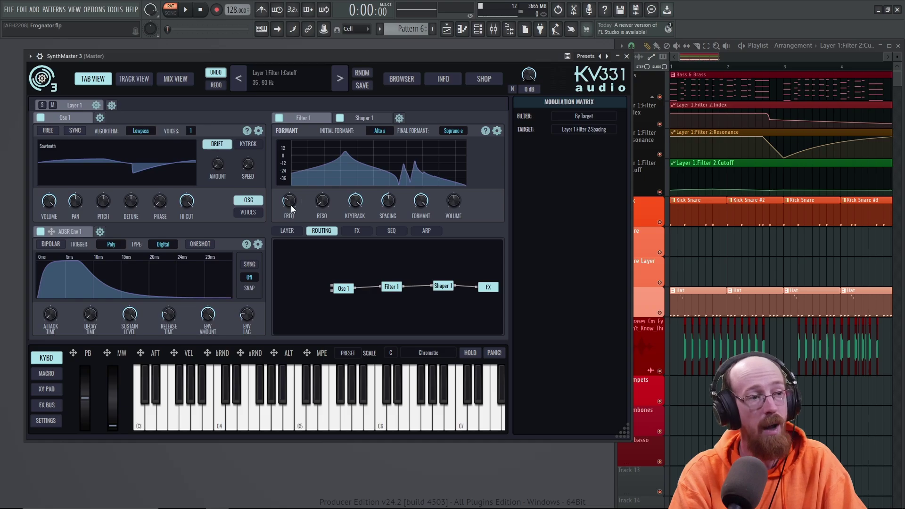
{"action": "left_click", "coordinate": [187, 12]}
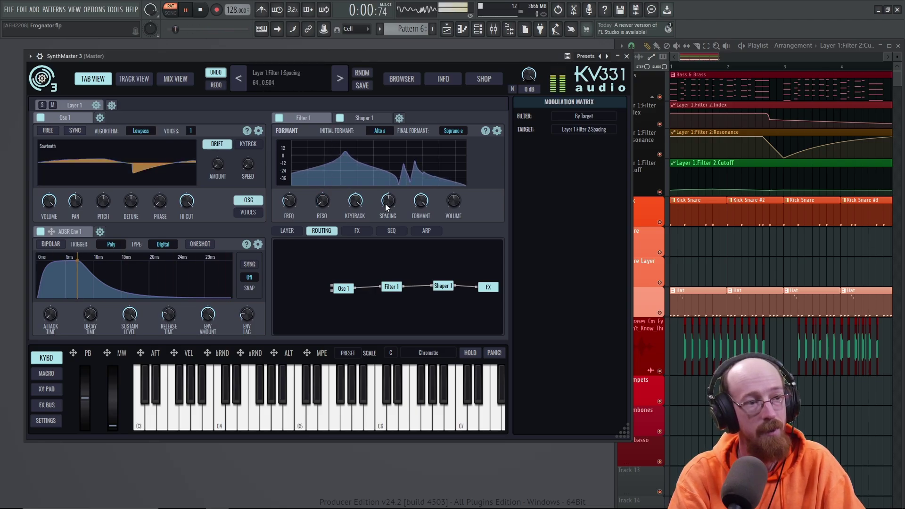
{"action": "left_click_drag", "start_coordinate": [389, 203], "coordinate": [426, 185]}
{"action": "key", "text": "space"}
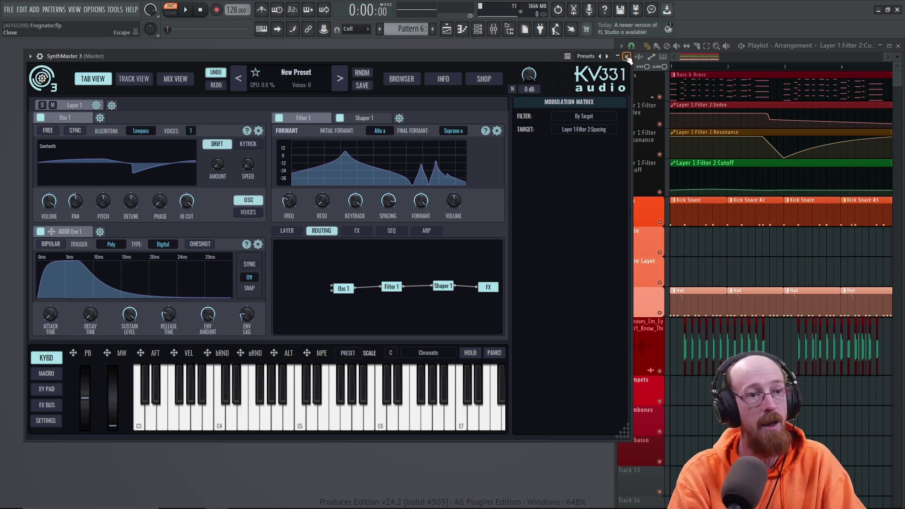
- Transpose all SynthMaster 3 notes in Pattern 6 down one octave and play the pattern
{"action": "left_click", "coordinate": [627, 57]}
{"action": "left_click", "coordinate": [193, 273]}
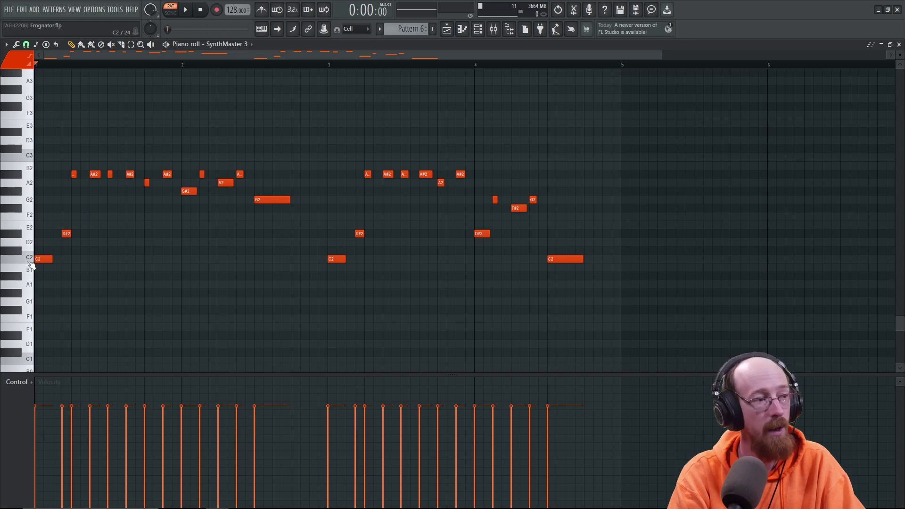
{"action": "left_click_drag", "start_coordinate": [40, 287], "coordinate": [615, 172]}
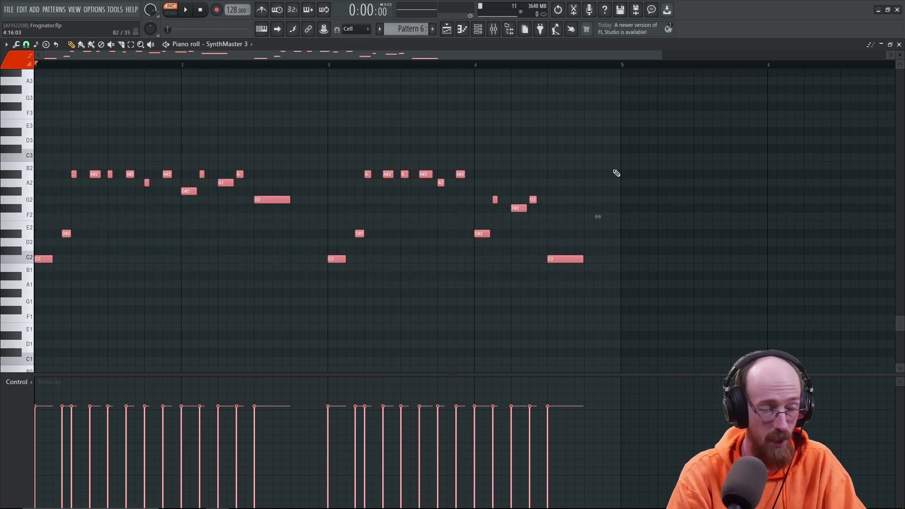
{"action": "key", "text": "ctrl+Down"}
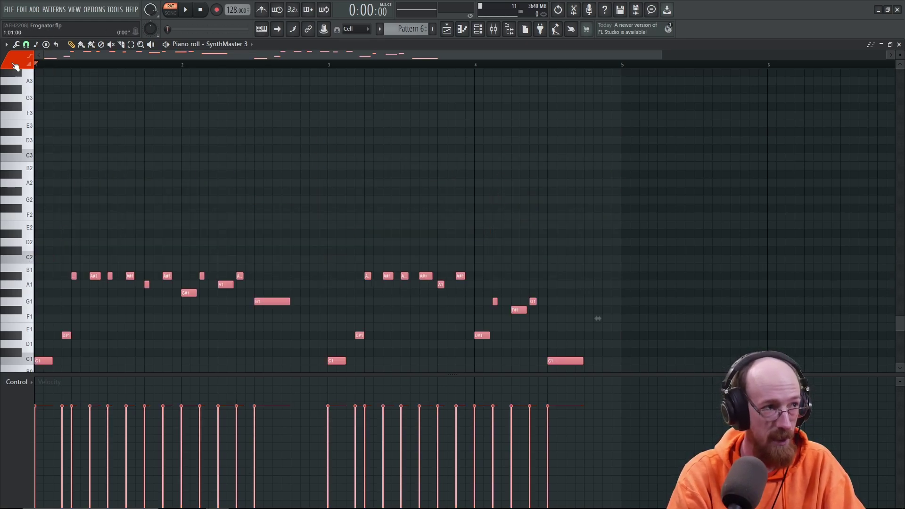
{"action": "key", "text": "space"}
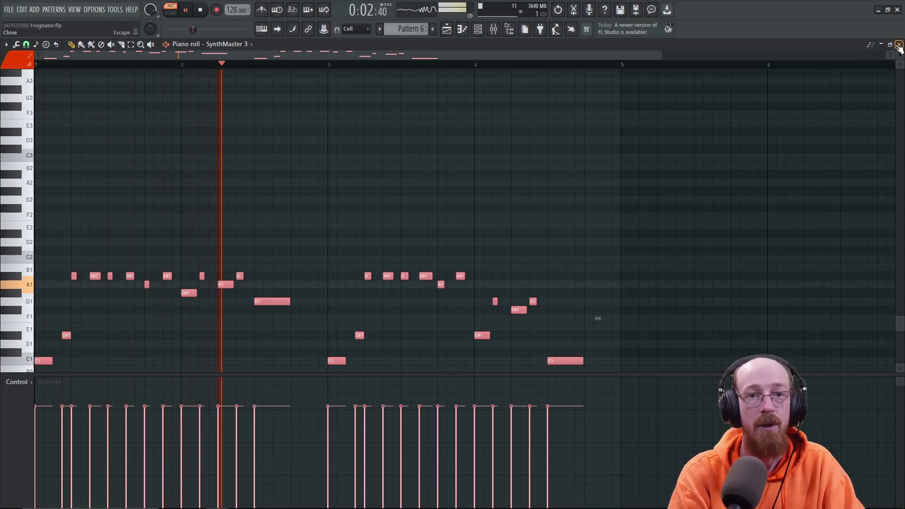
- Sweep SynthMaster 3's Filter 1 frequency up to 10.6 kHz and back down to a low setting during playback, and stop the pattern
{"action": "left_click", "coordinate": [882, 45]}
{"action": "left_click", "coordinate": [116, 273]}
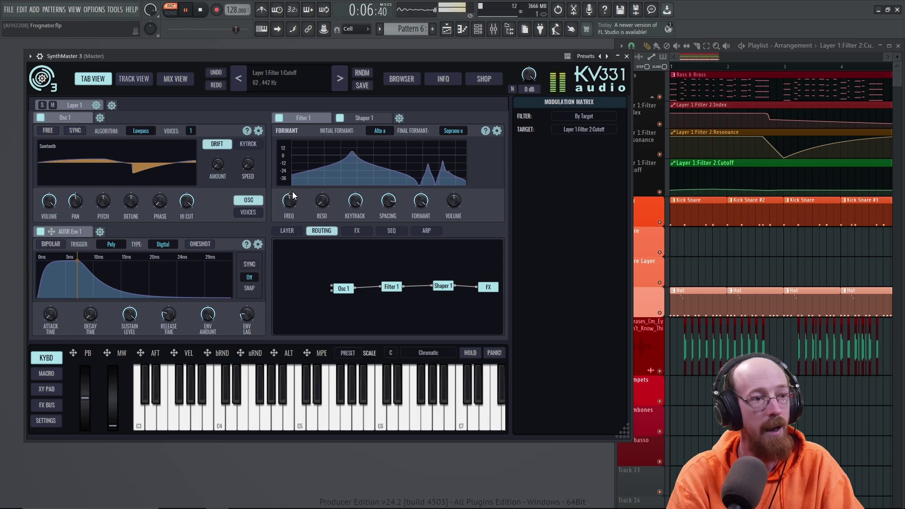
{"action": "right_click", "coordinate": [322, 201]}
{"action": "left_click", "coordinate": [311, 168]}
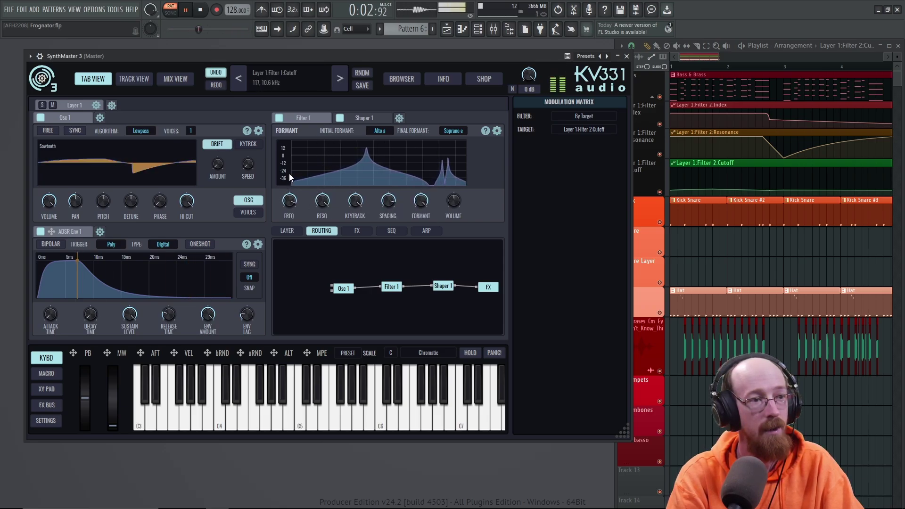
{"action": "left_click_drag", "start_coordinate": [290, 169], "coordinate": [293, 209]}
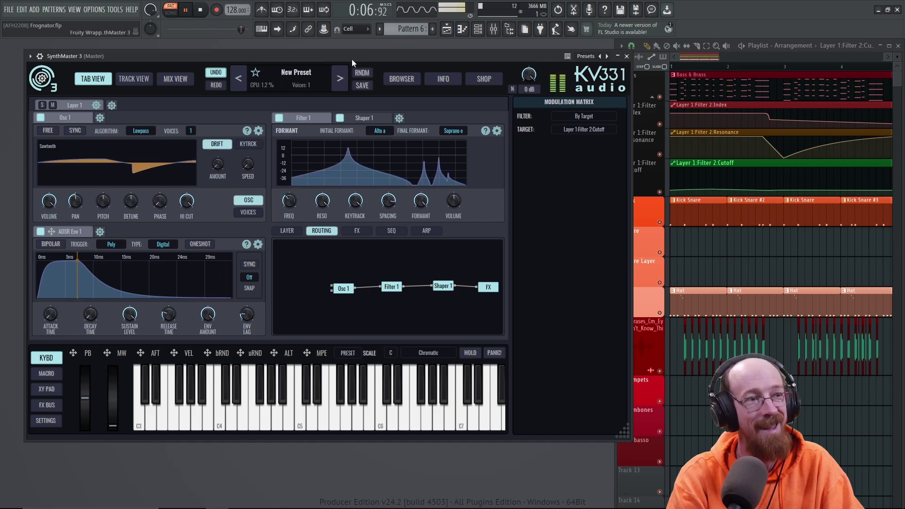
{"action": "key", "text": "space"}
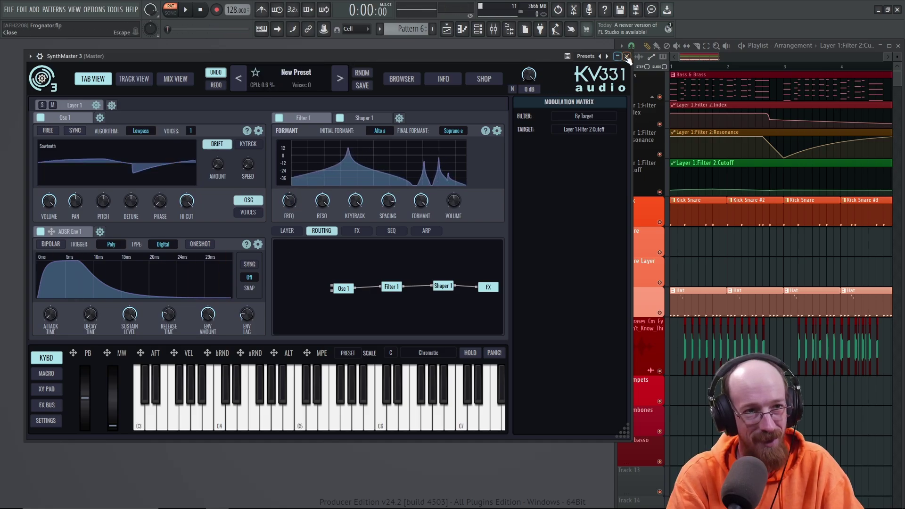
- Transpose all SynthMaster 3 notes in Pattern 6 back up one octave and return to the synth's editor
{"action": "left_click", "coordinate": [627, 57]}
{"action": "left_click", "coordinate": [185, 277]}
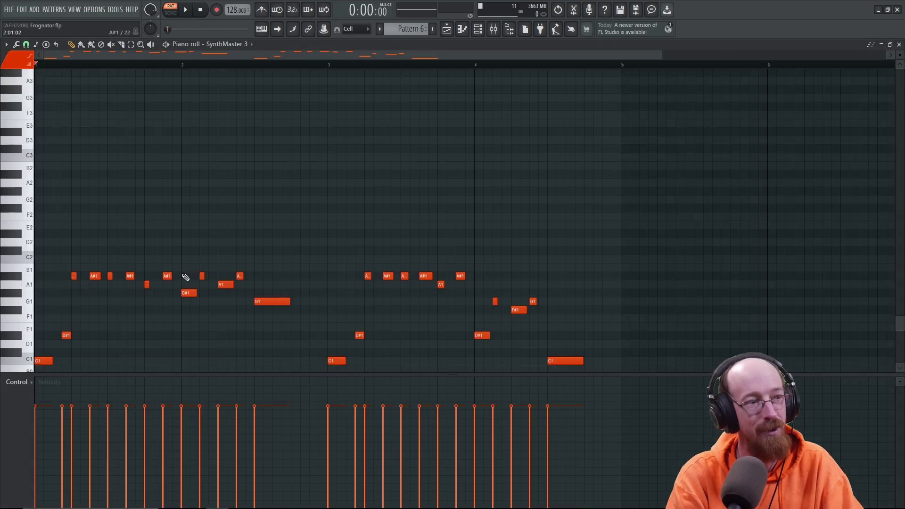
{"action": "key", "text": "ctrl+a"}
{"action": "key", "text": "ctrl+Up"}
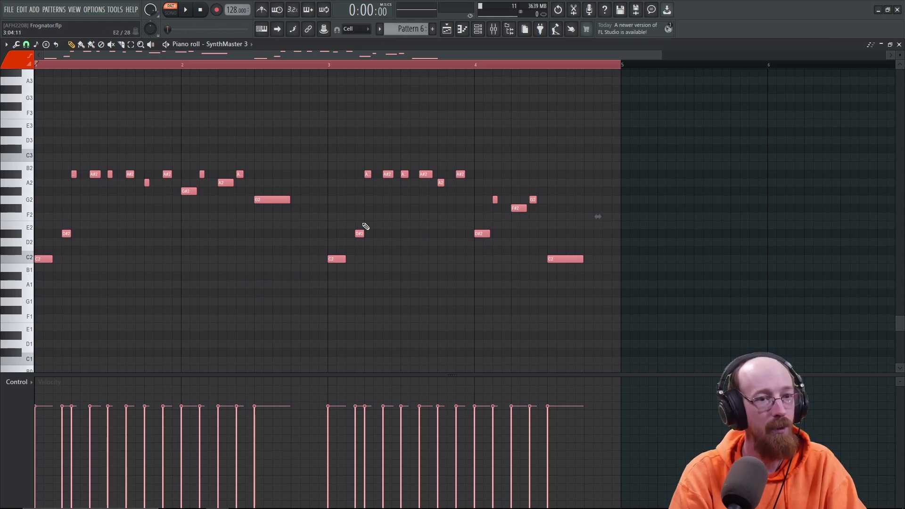
{"action": "left_click", "coordinate": [900, 44]}
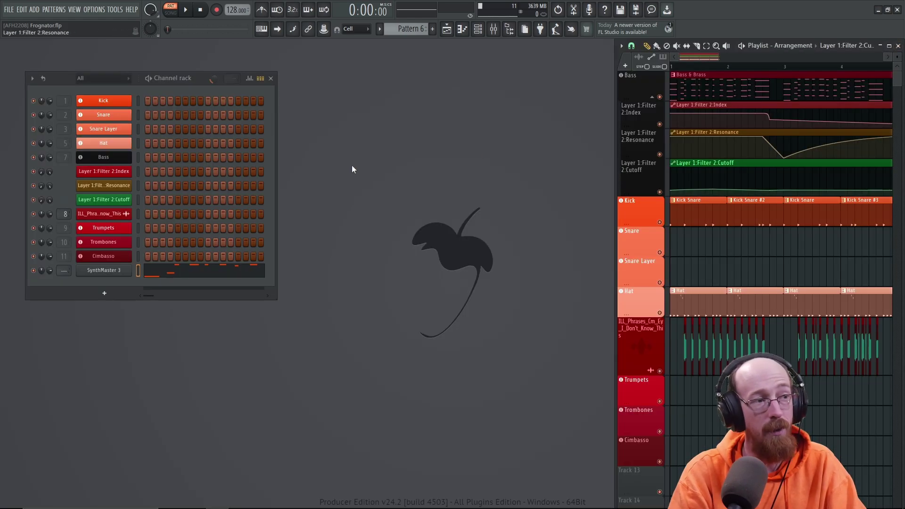
{"action": "left_click", "coordinate": [101, 274]}
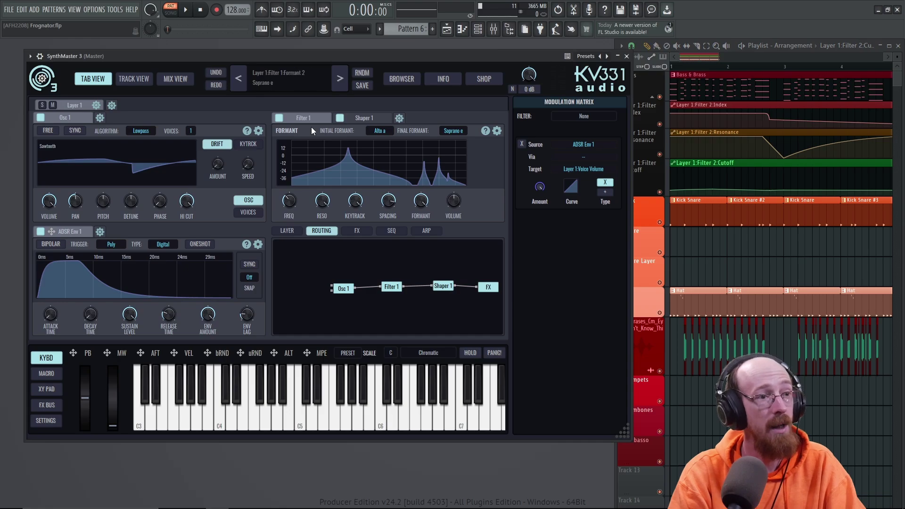